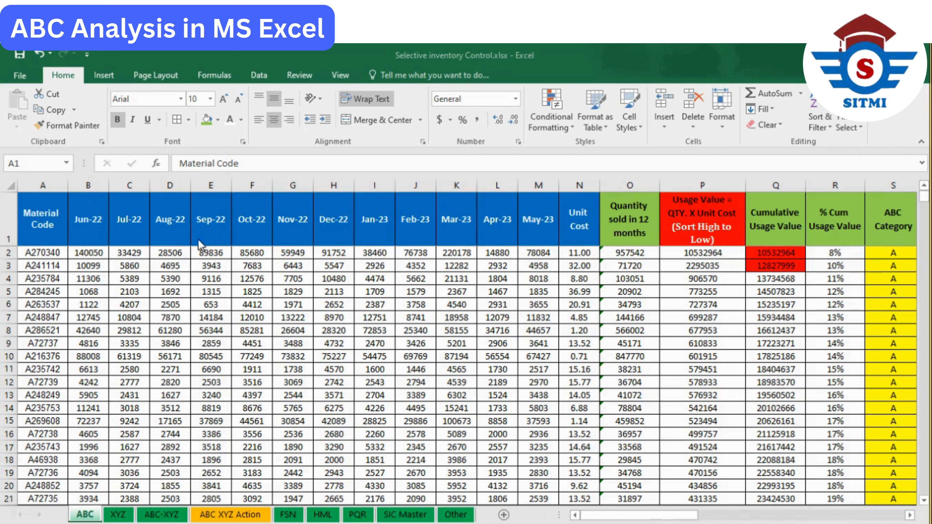
- Review the blue-headed raw data columns from Material Code through Unit Cost, including the heading range A1:N1
click(50, 224)
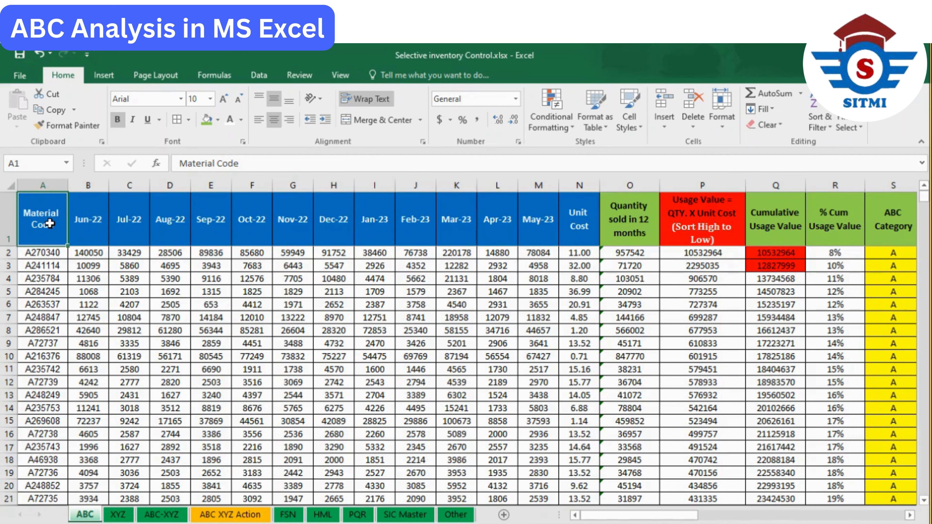
key(shift+Right)
key(shift+Right)
key(shift+Right)
key(shift+Right)
key(shift+Right)
key(shift+Right)
key(shift+Right)
key(shift+Right)
key(shift+Right)
key(shift+Right)
key(shift+Right)
key(shift+Right)
key(shift+Right)
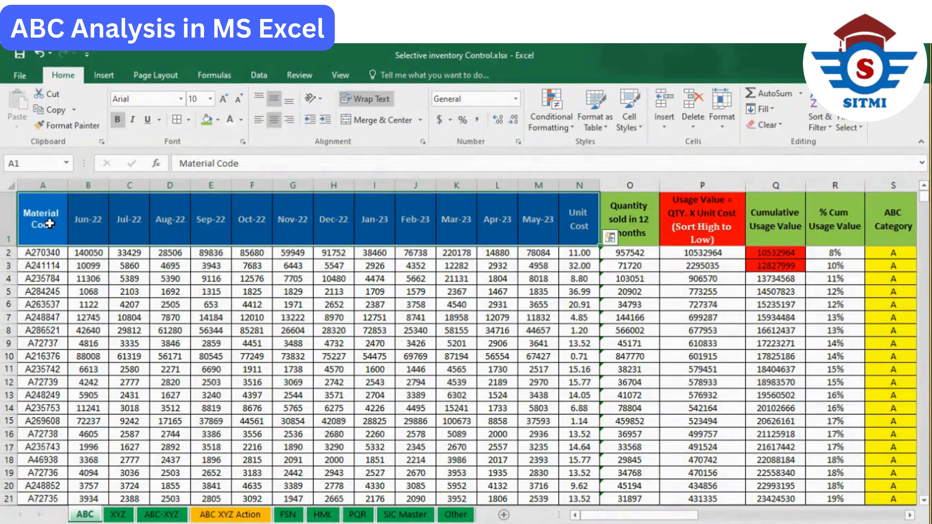
drag(36, 218, 578, 210)
drag(70, 252, 567, 260)
click(35, 226)
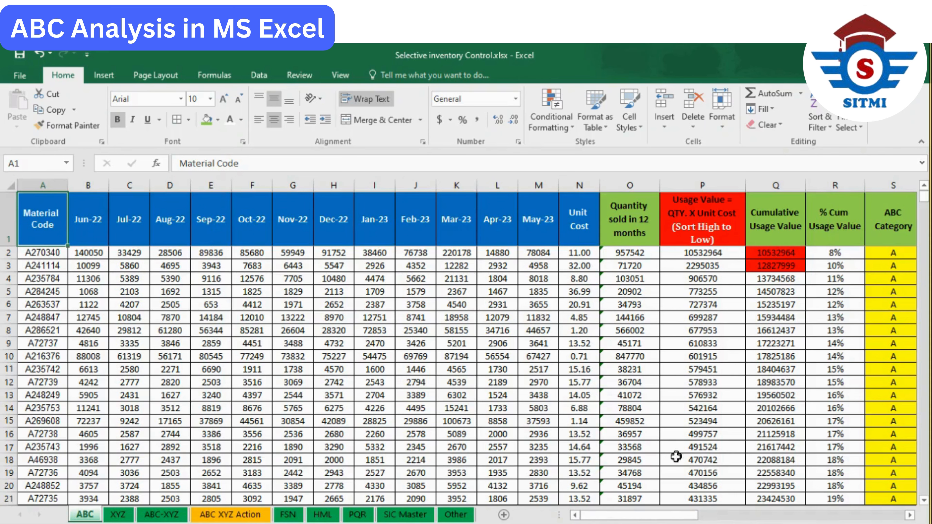
- Examine the green and red column headings in O1:S1, the red cumulative value cell Q2, and the legend entry for red headings
drag(665, 515, 707, 515)
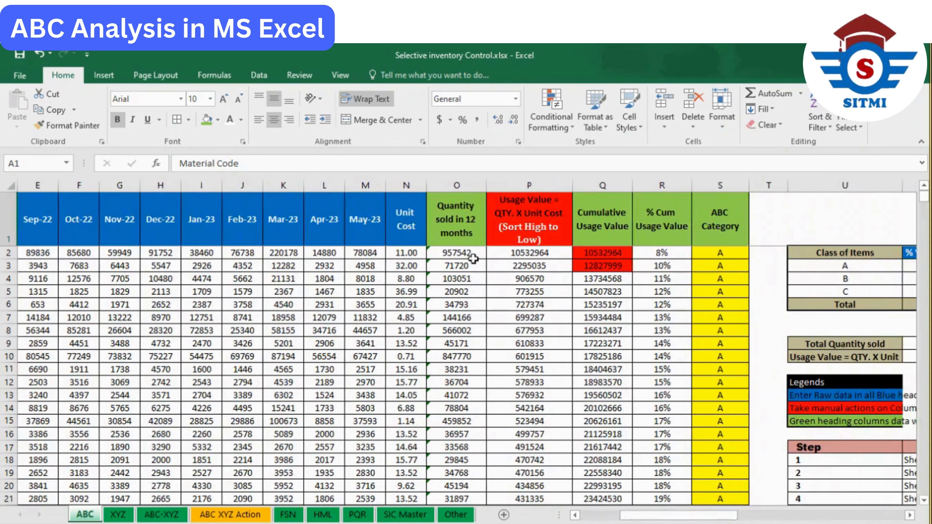
click(465, 237)
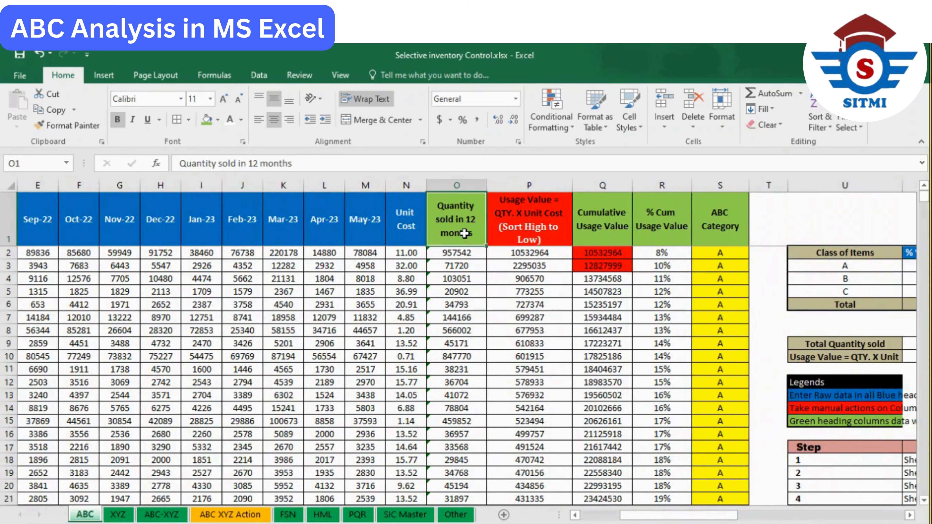
ctrl+click(599, 231)
ctrl+click(646, 226)
ctrl+click(733, 224)
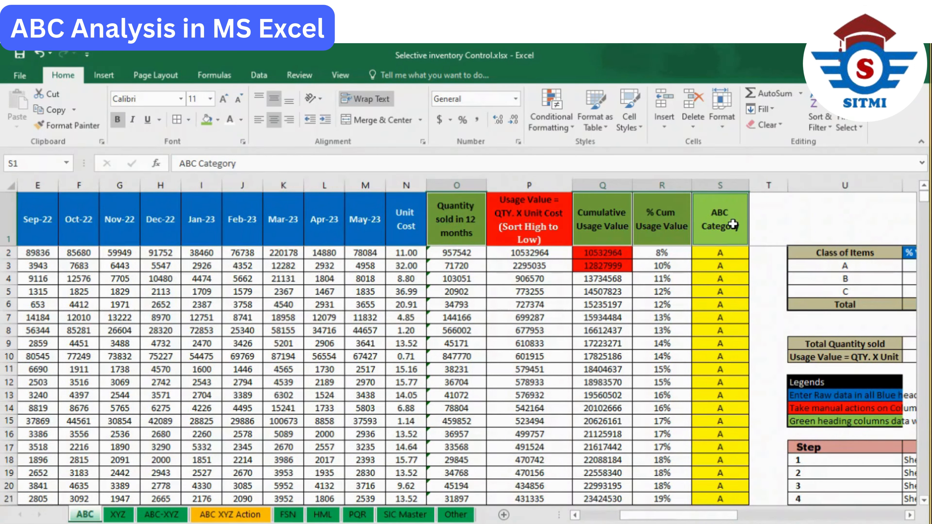
click(542, 216)
click(624, 253)
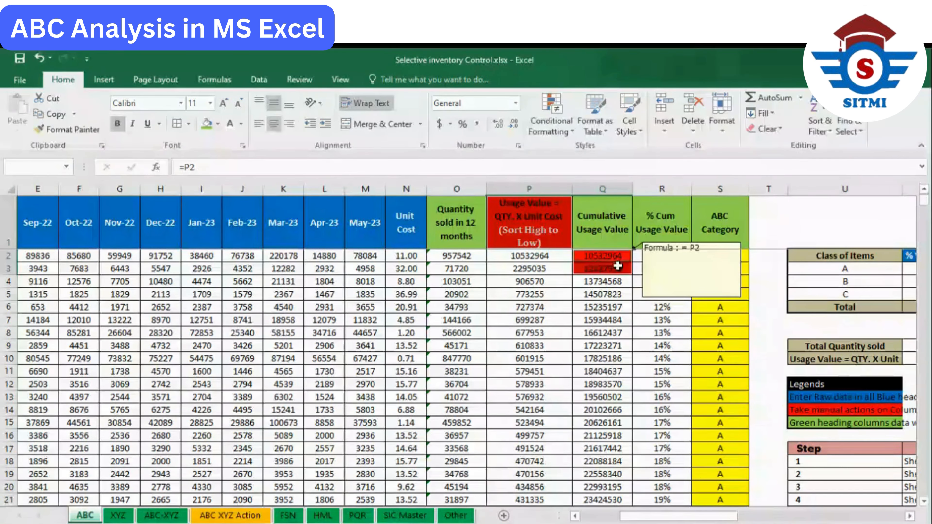
click(815, 412)
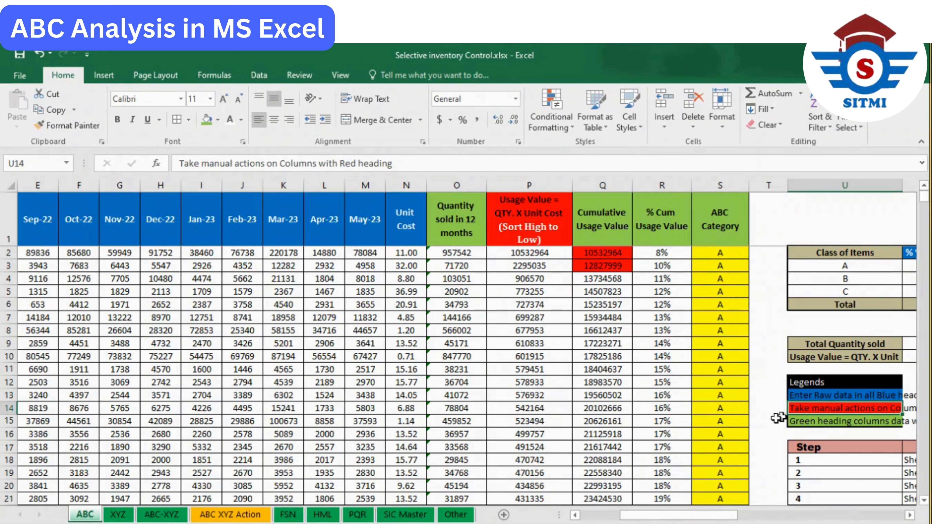
- Check the extent of the Material Code column by selecting from A2 to its last entry, and return to A2
drag(690, 514, 650, 515)
click(49, 238)
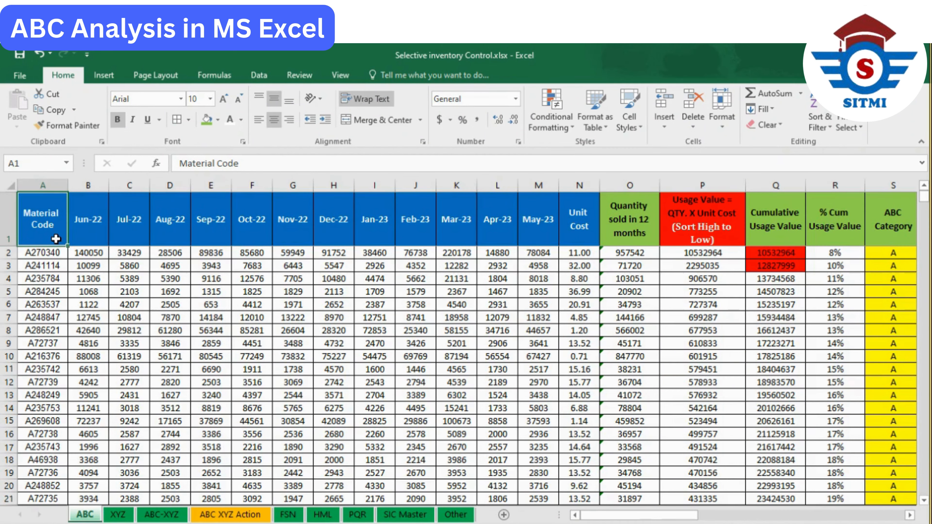
click(53, 252)
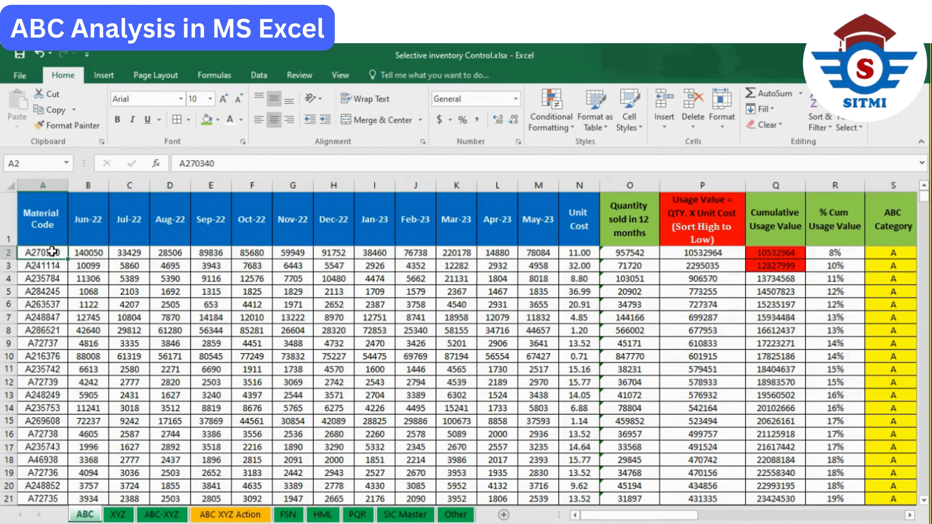
key(ctrl+shift+Down)
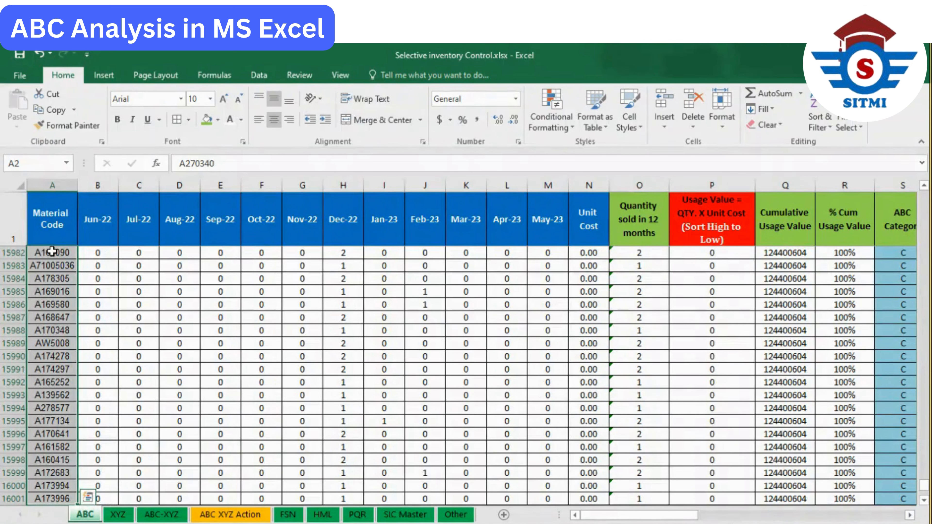
key(ctrl+Up)
key(Down)
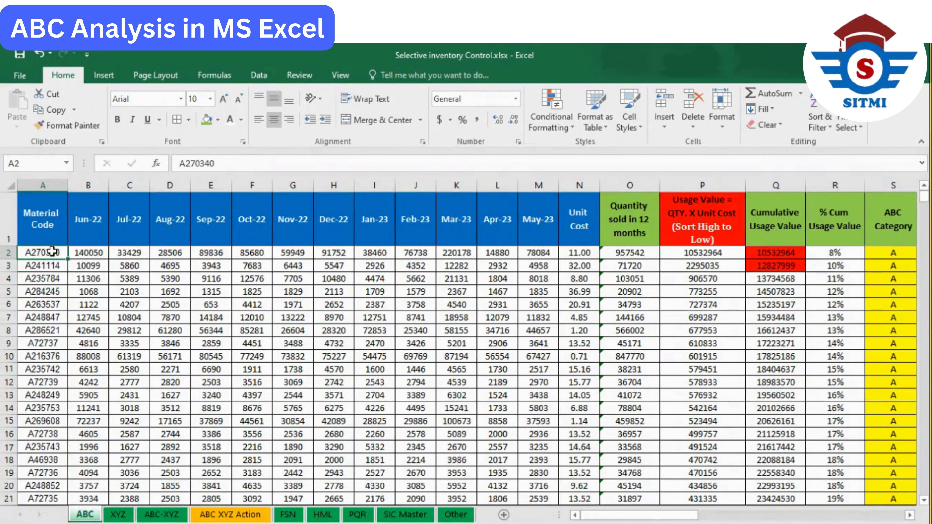
- Review the twelve month headings in B1:M1 and the first material's monthly quantities in B2:M2
key(Right)
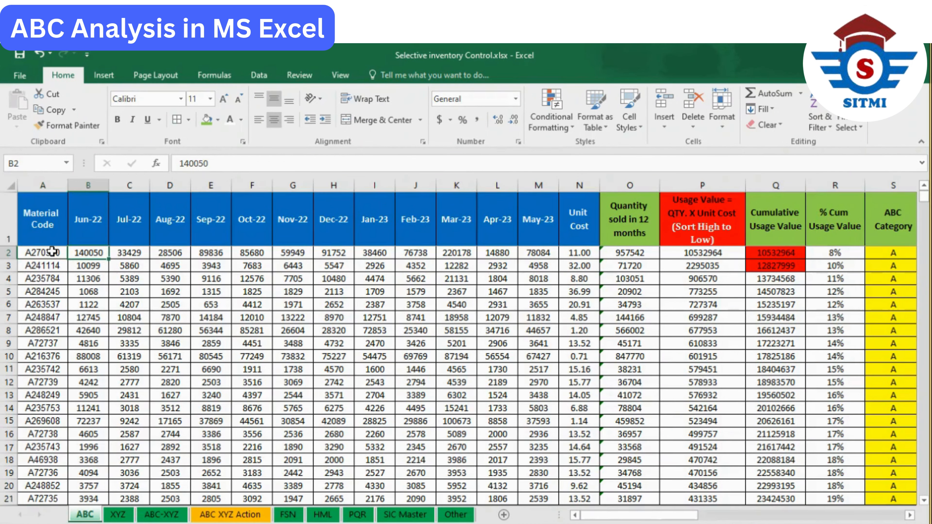
key(Up)
key(shift+Right)
key(shift+Right)
key(shift+Right)
key(shift+Right)
key(shift+Right)
key(shift+Right)
key(shift+Right)
key(shift+Right)
key(shift+Right)
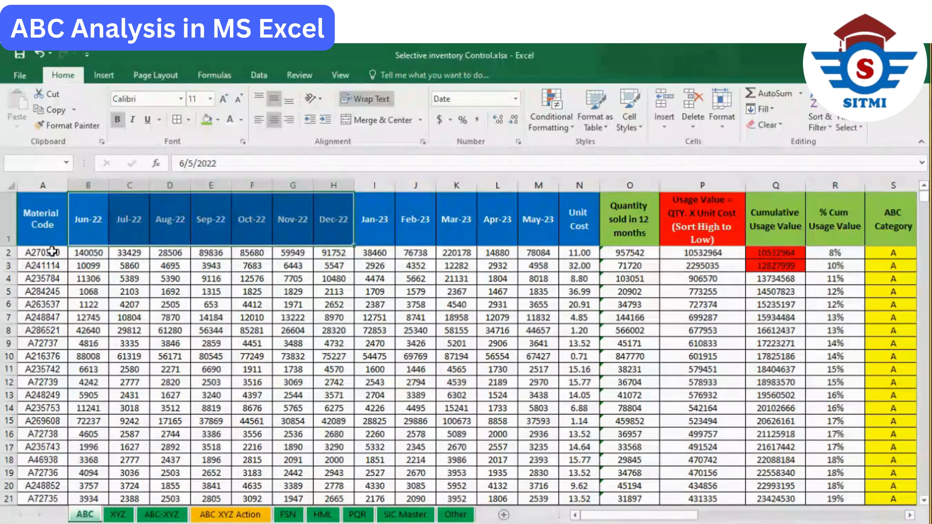
key(shift+Right)
key(shift+Right)
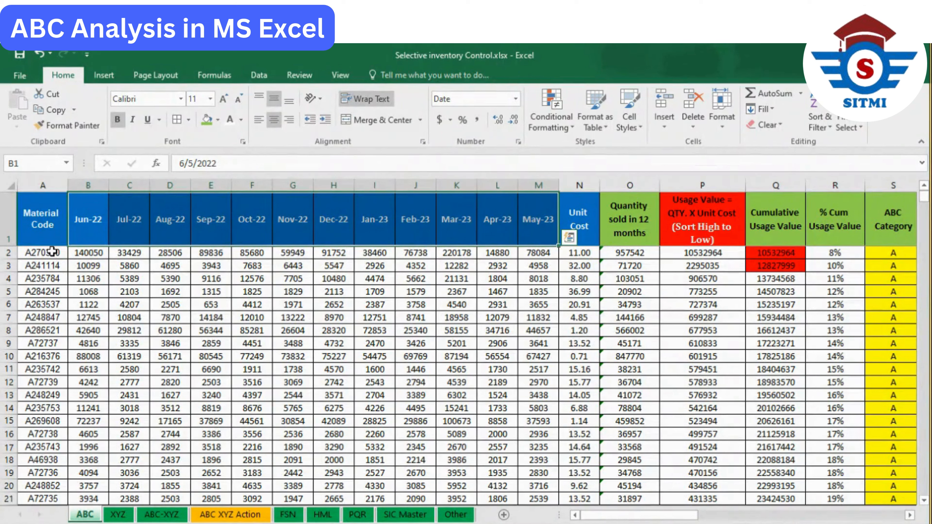
click(53, 251)
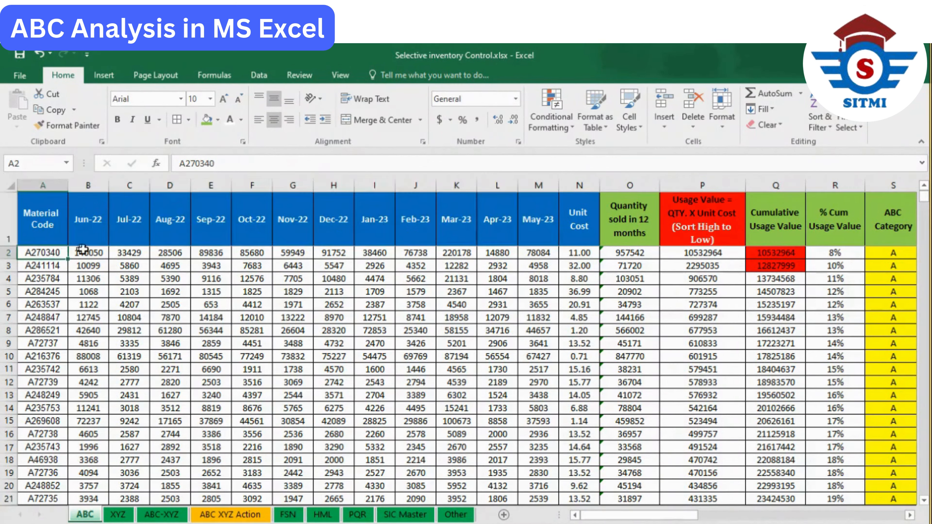
drag(85, 253, 530, 254)
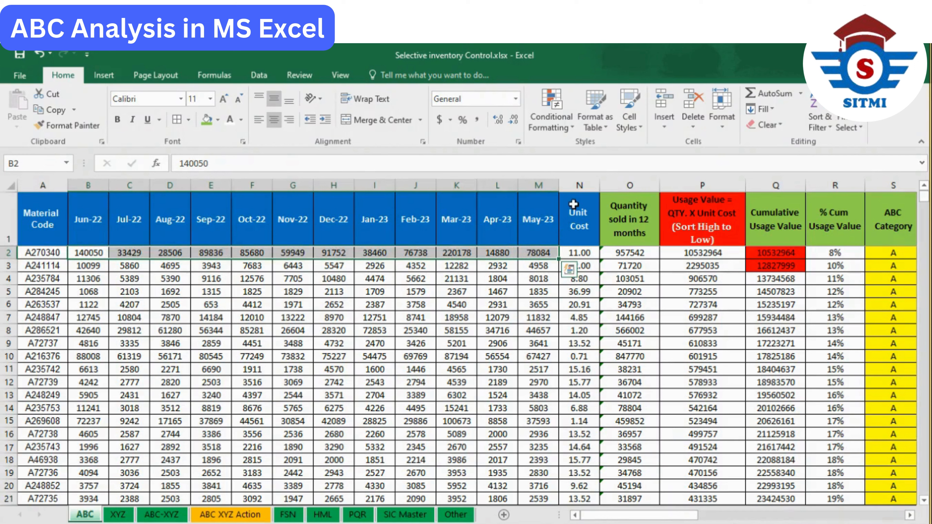
drag(547, 217, 104, 233)
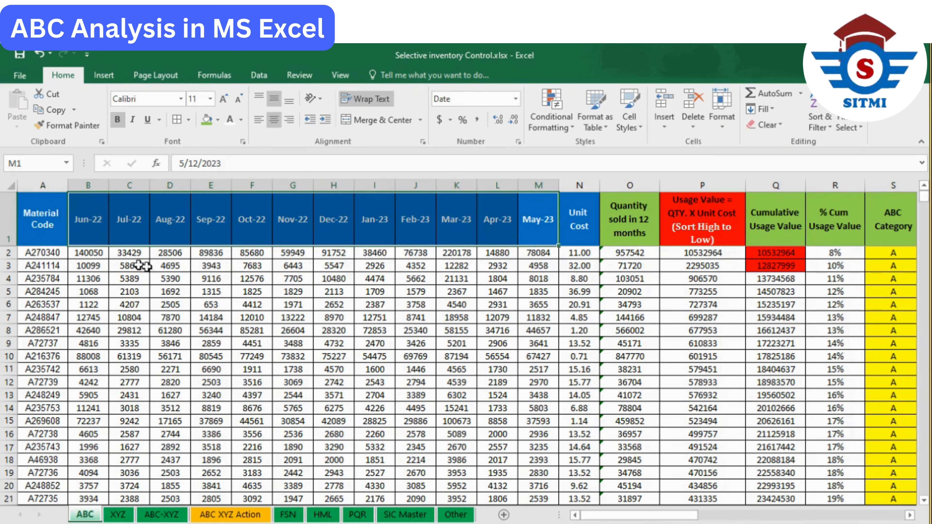
- Change the heading in cell N1 to "Standard Cost"
click(586, 225)
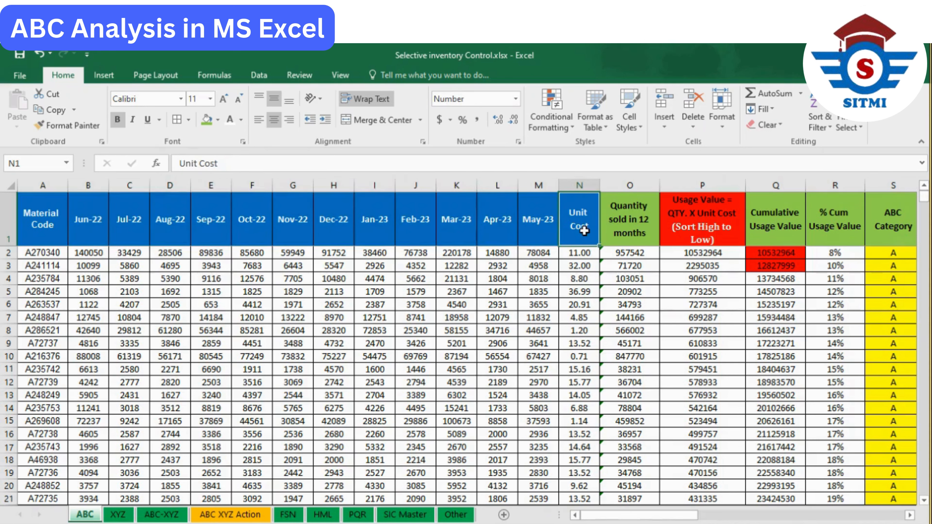
text(Standard)
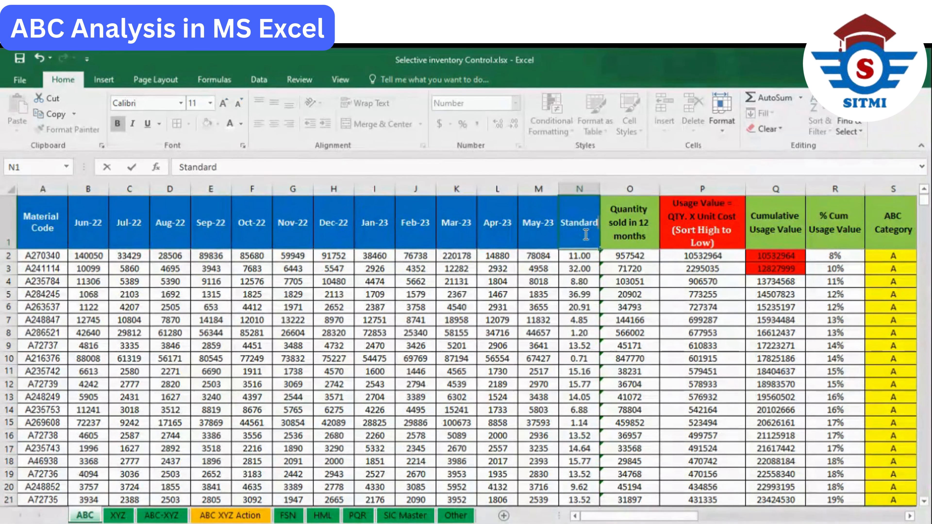
text( Cost)
key(ctrl+Return)
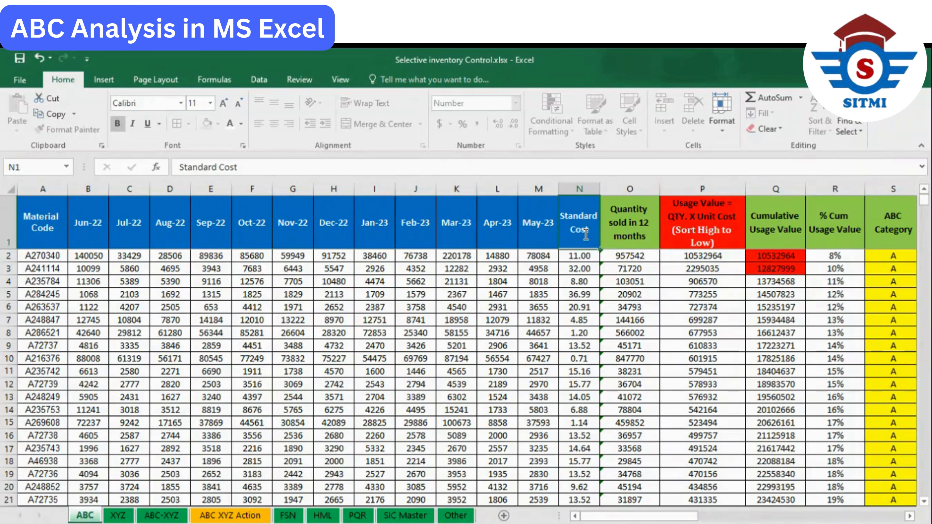
key(Return)
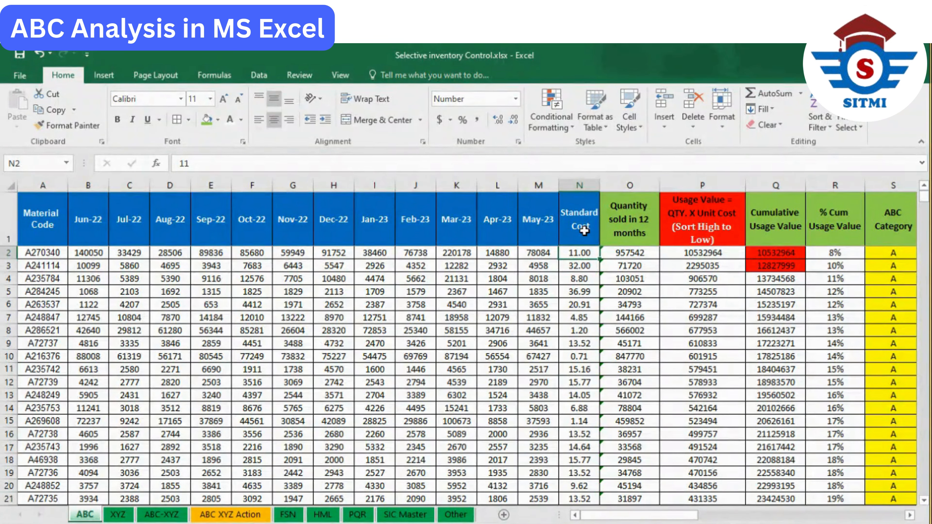
- Change the heading in cell N1 to "Item Price"
click(584, 231)
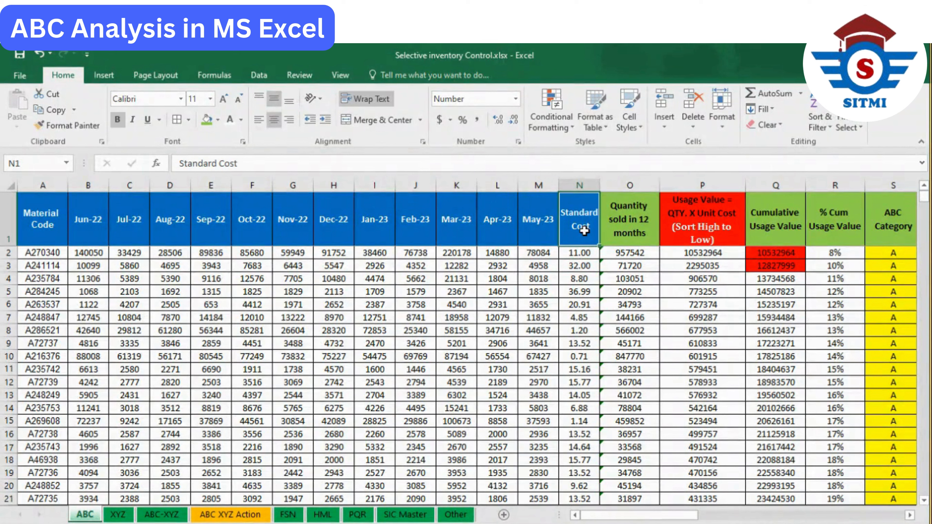
text(Item Proc)
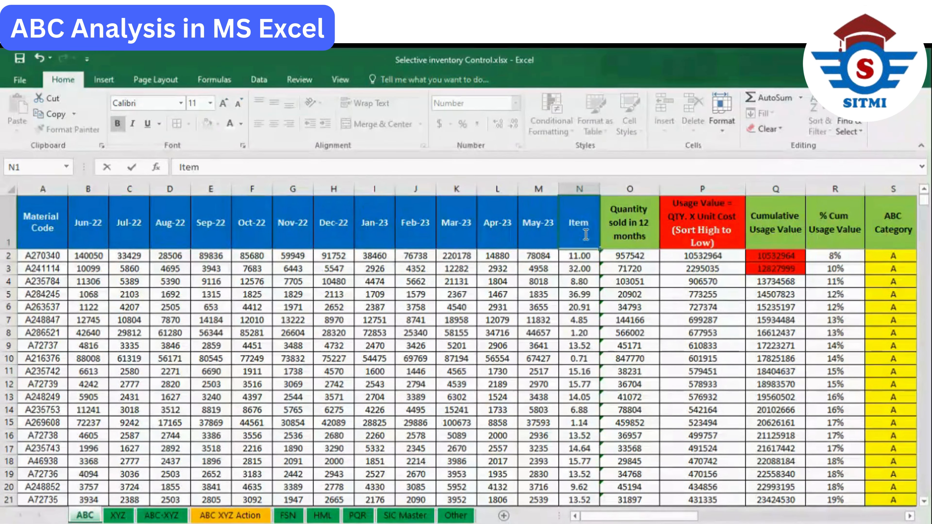
key(BackSpace)
key(BackSpace)
text(ice)
key(ctrl+Return)
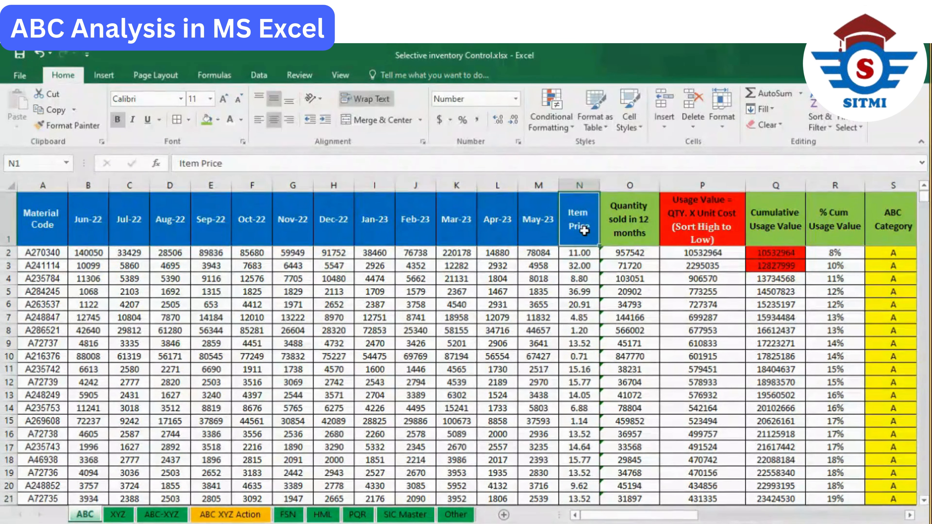
- Restore the heading in cell N1 to "Unit Cost"
text(Unit Cost)
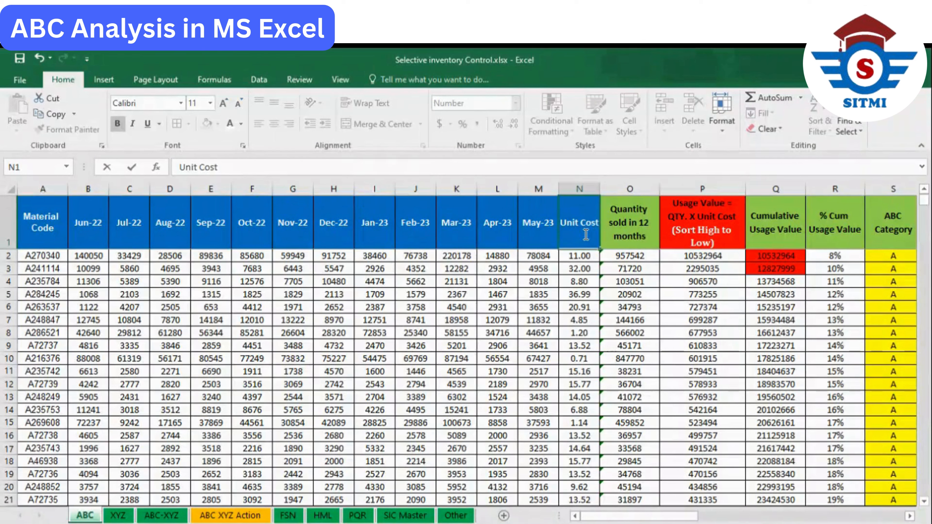
key(Return)
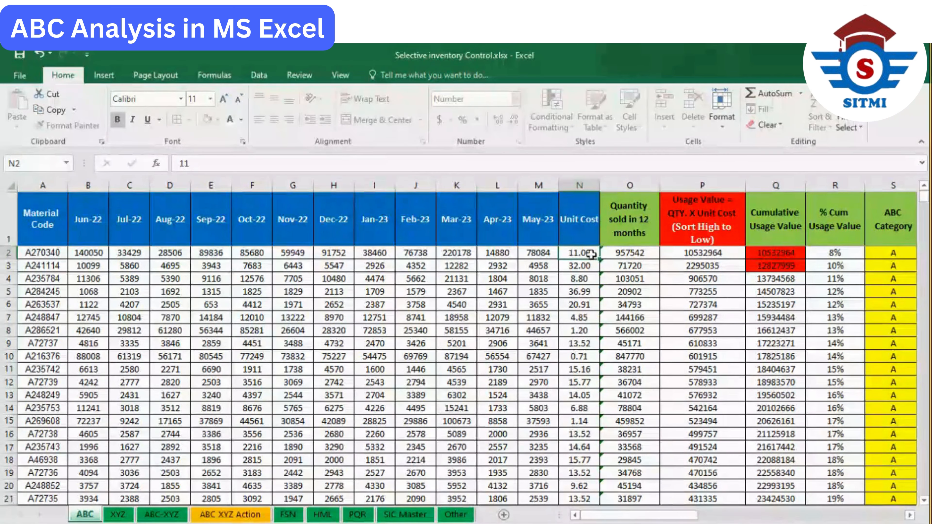
- Inspect the Unit Cost heading, the first unit cost in N2 and the formula in O2, and select the blue headings A1:N1
click(589, 231)
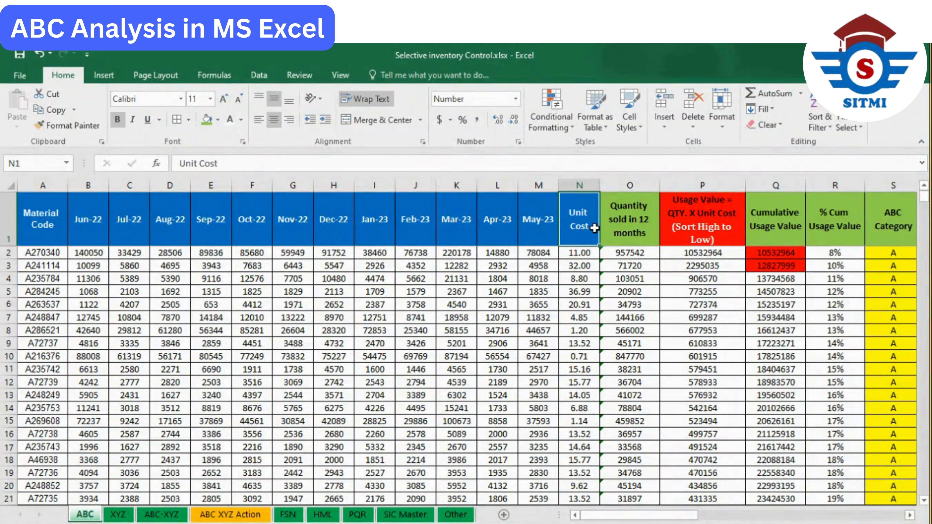
double_click(595, 229)
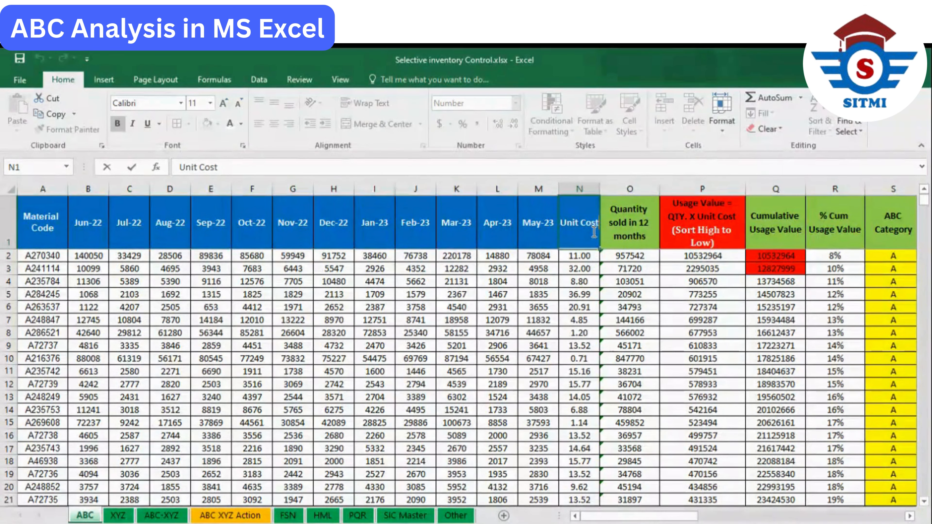
click(613, 256)
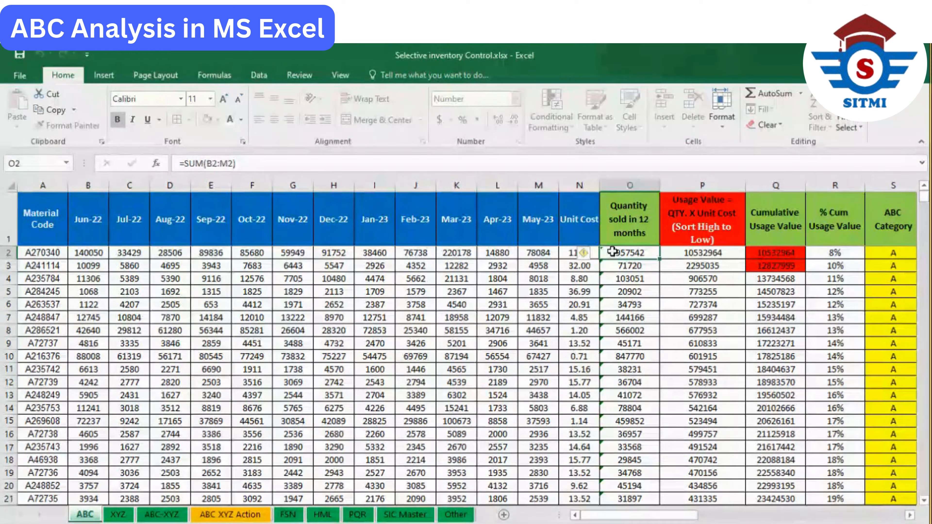
click(577, 254)
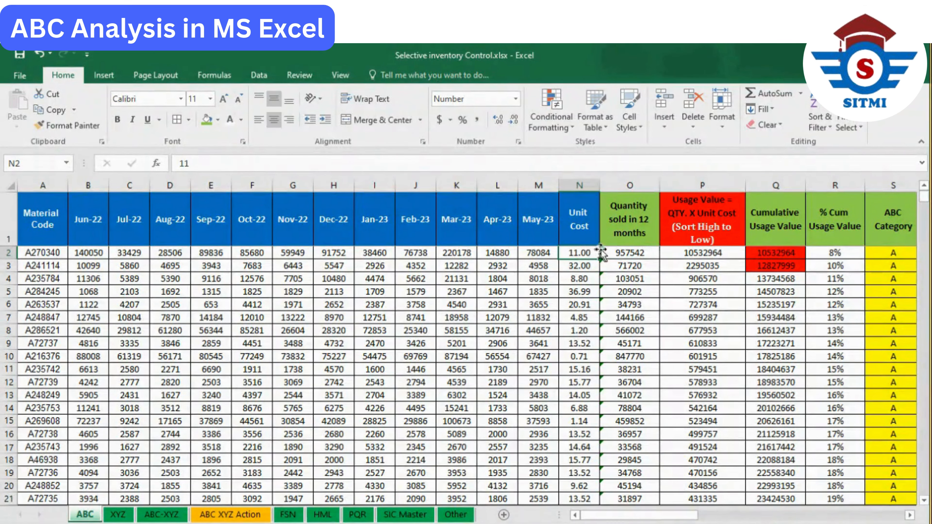
click(587, 230)
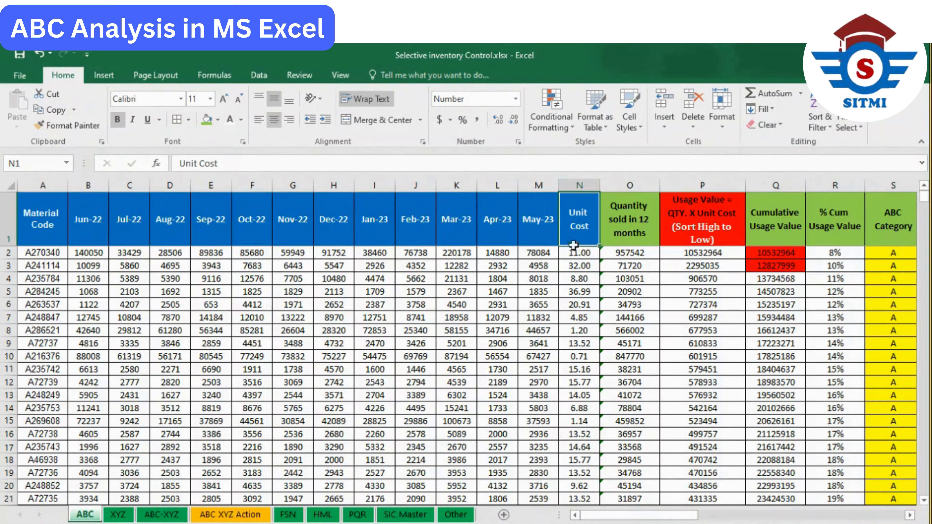
click(581, 254)
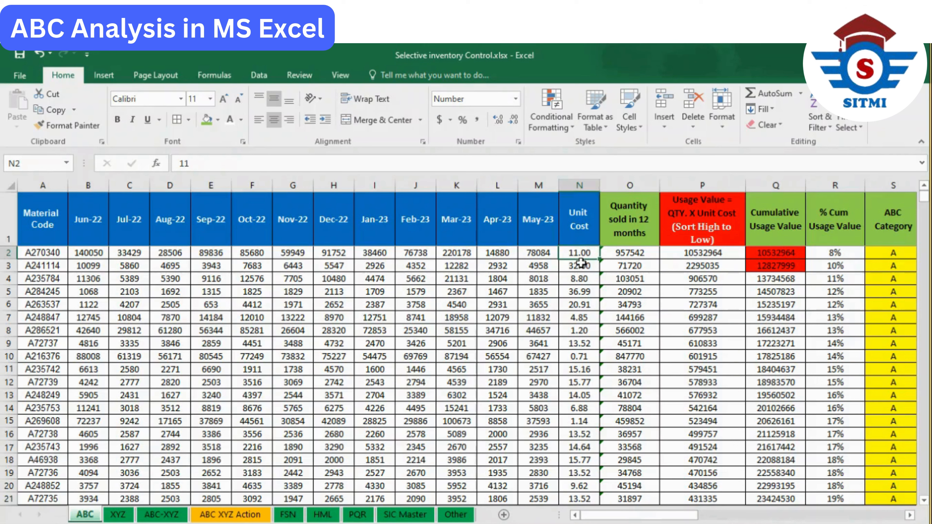
click(582, 237)
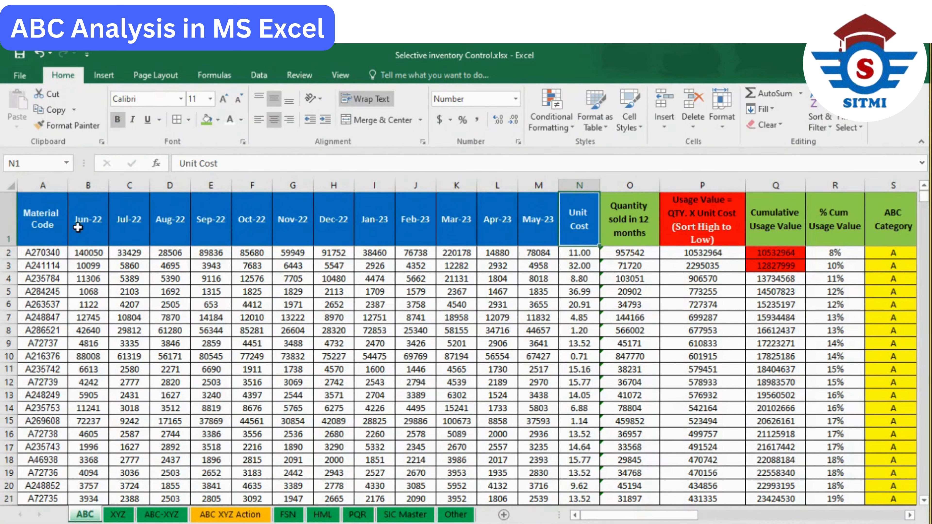
drag(43, 226, 585, 226)
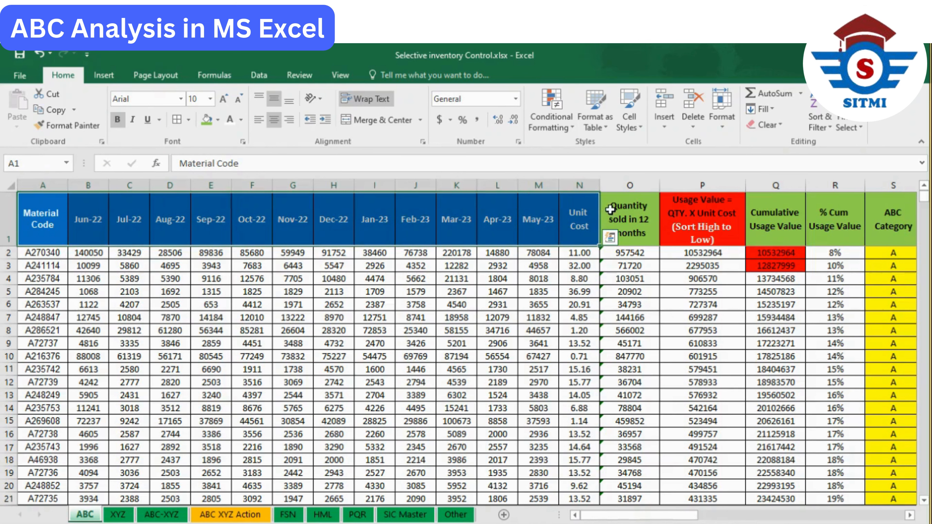
- Re-enter the total of the monthly quantities, =SUM(B2:M2), in O2 and fill it down the Quantity sold in 12 months column
click(625, 210)
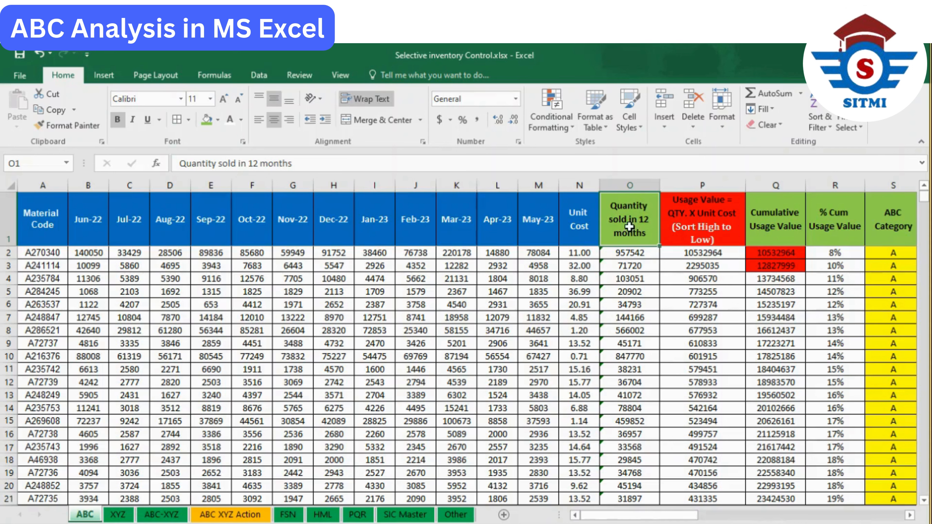
drag(92, 221, 529, 232)
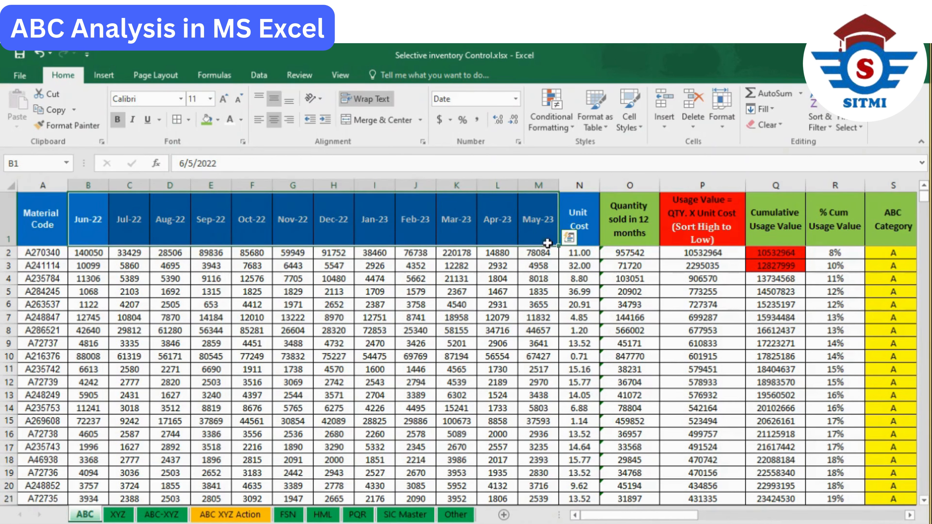
click(636, 253)
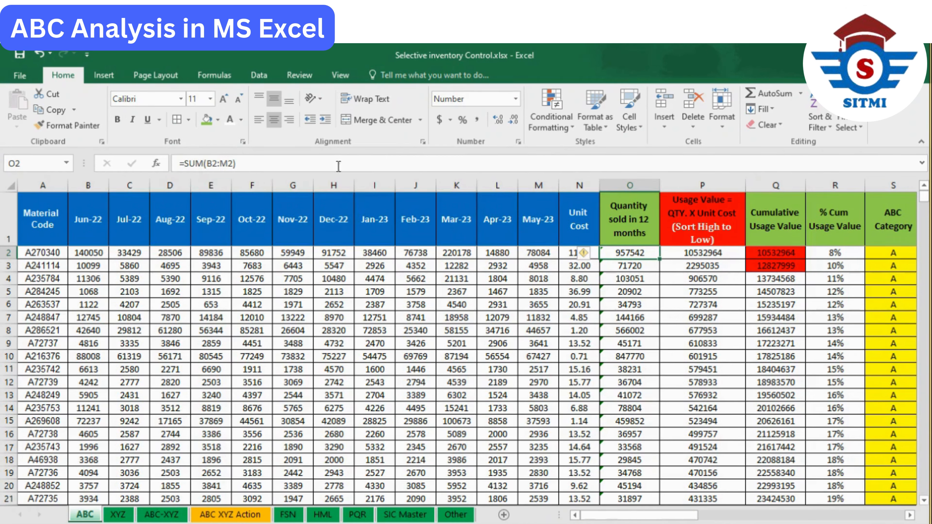
key(F2)
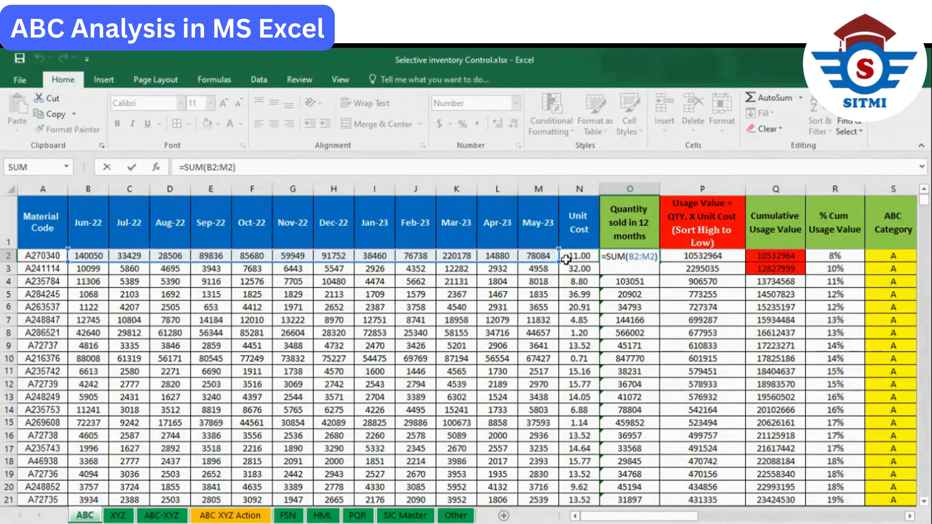
key(ctrl+Return)
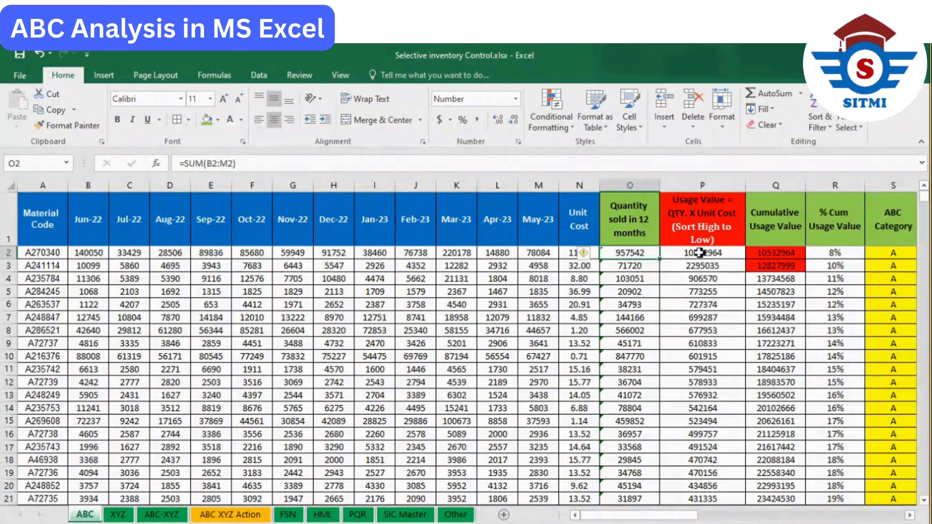
double_click(662, 261)
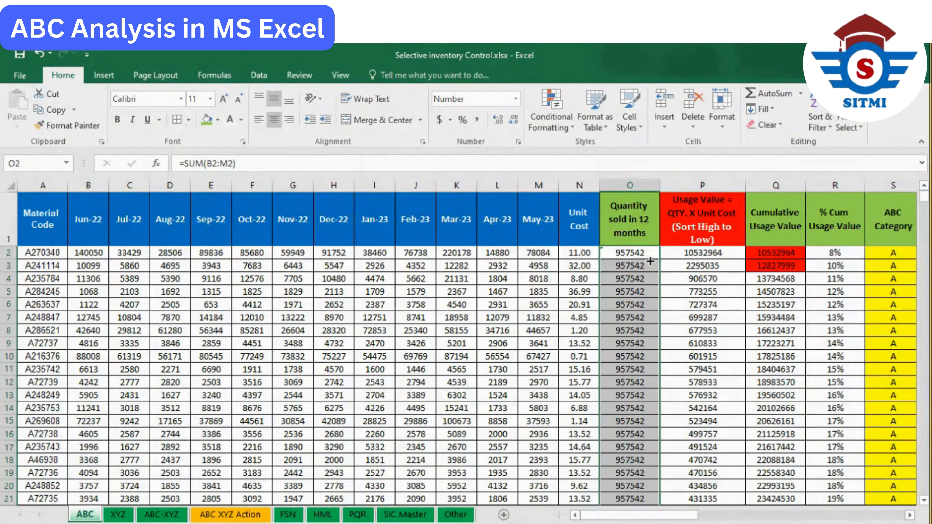
click(635, 254)
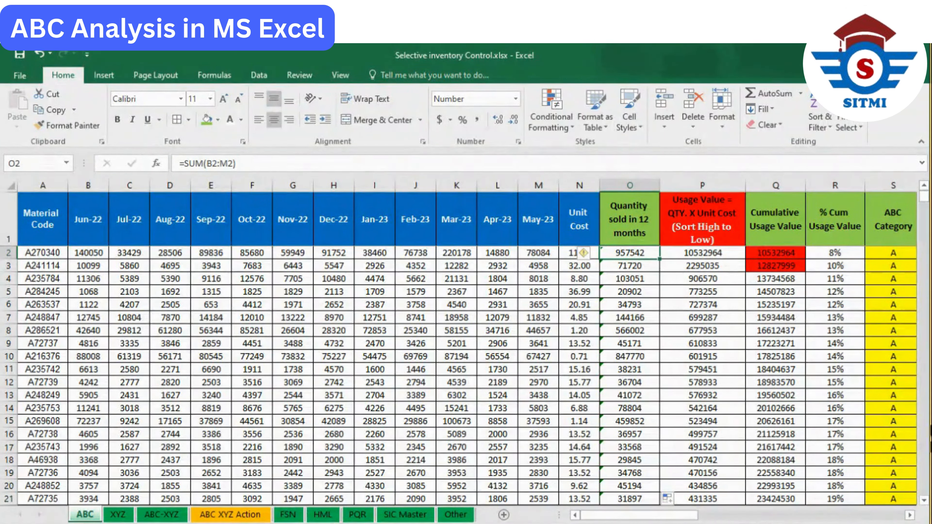
- Examine the Usage Value heading and its note together with the Quantity sold in 12 months and Unit Cost headings it refers to
click(709, 231)
mouse_move(710, 231)
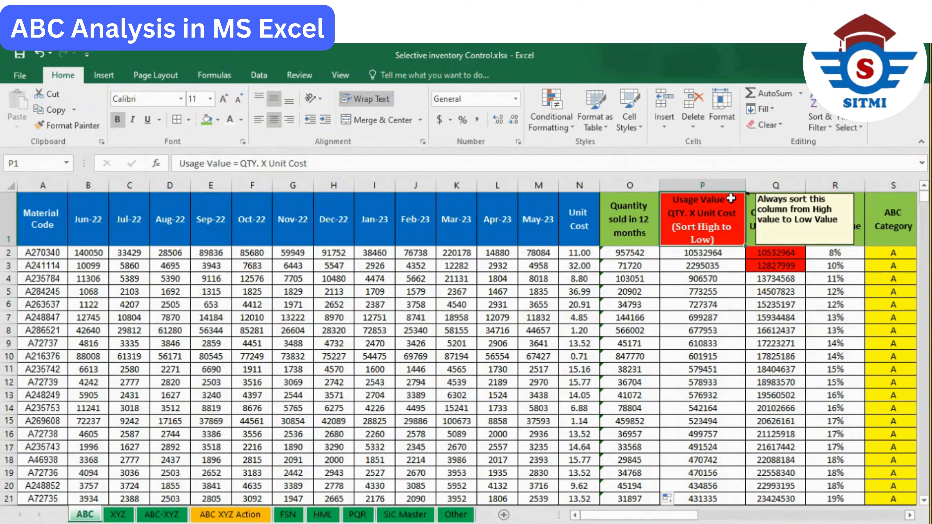
click(630, 219)
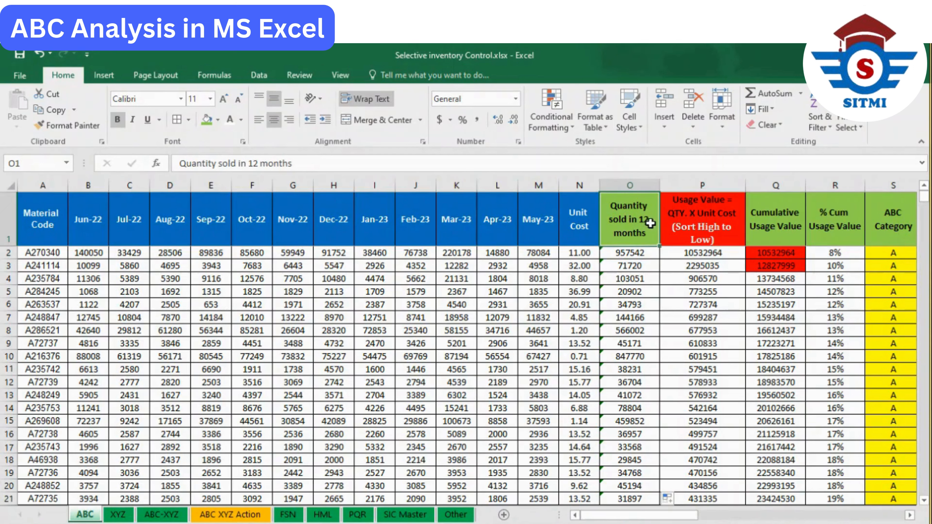
click(678, 222)
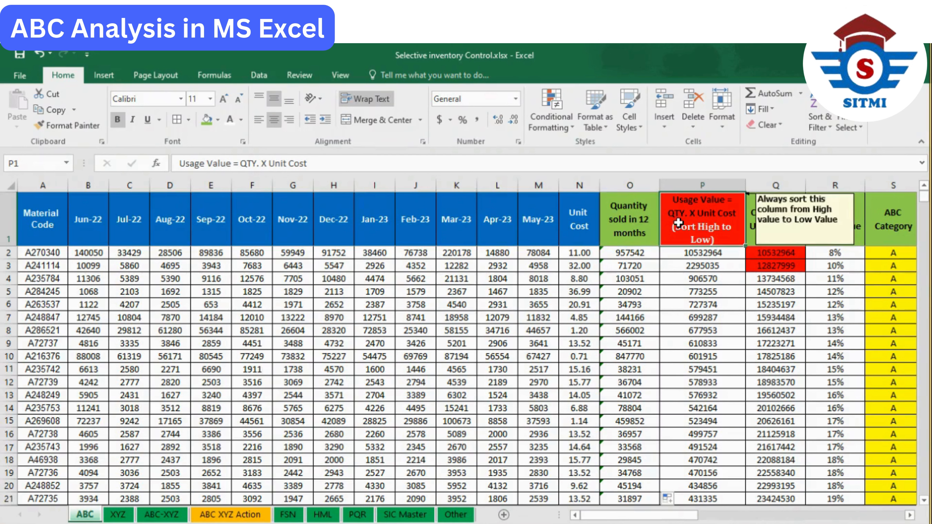
click(586, 228)
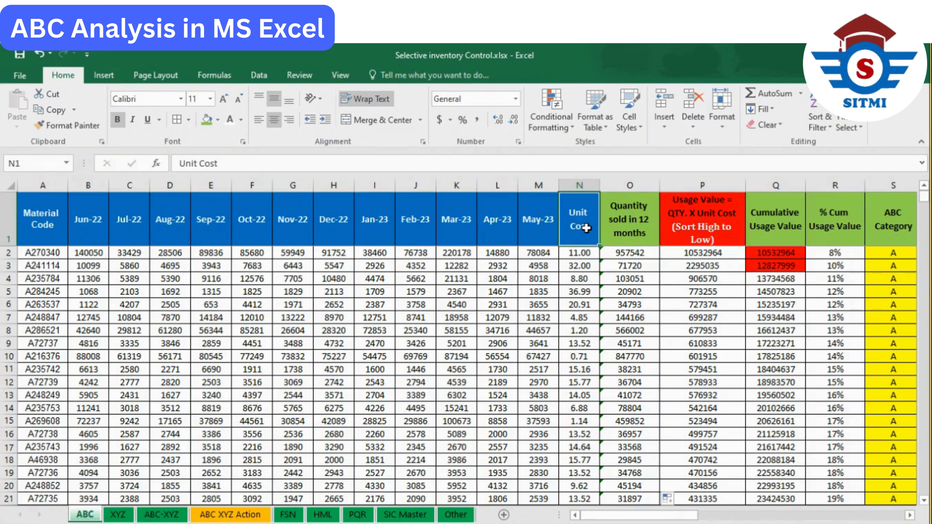
drag(588, 228, 618, 228)
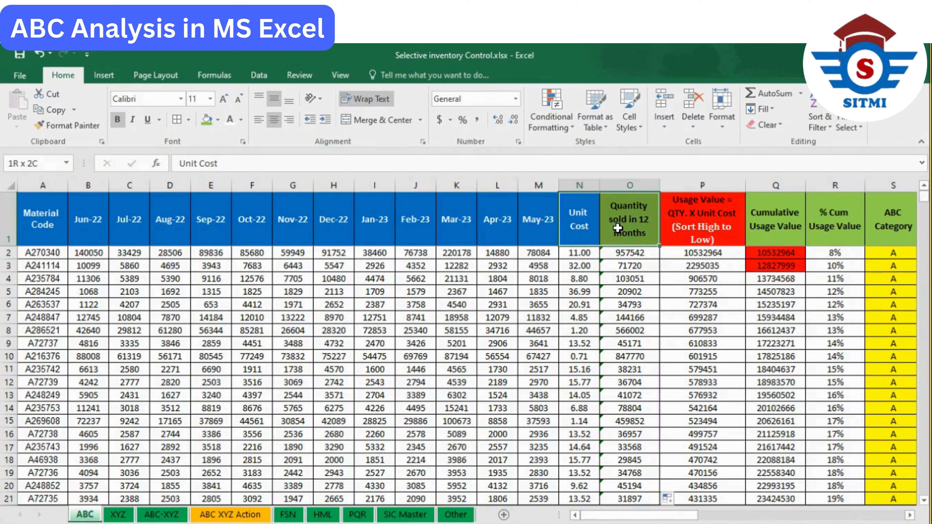
click(702, 226)
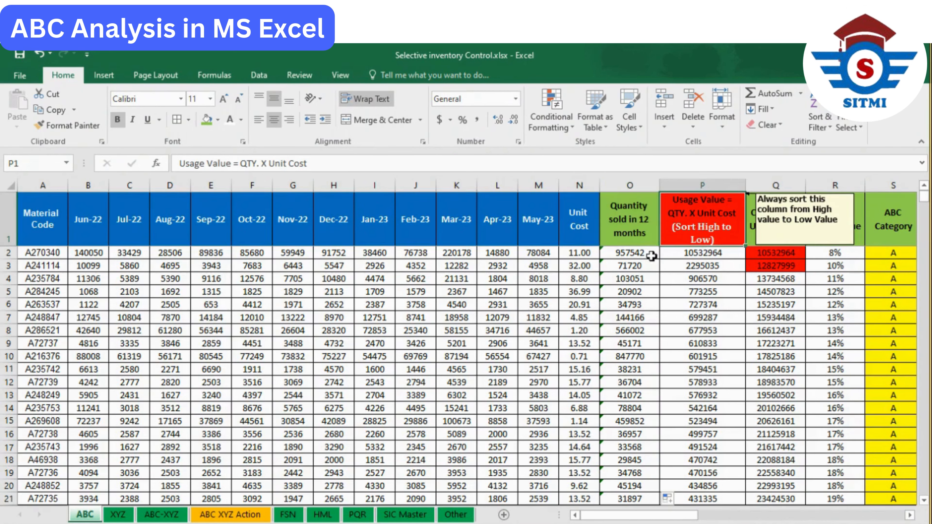
- Inspect the usage value formula in P2 and the quantity and unit cost cells O2 and N2 it multiplies
click(649, 255)
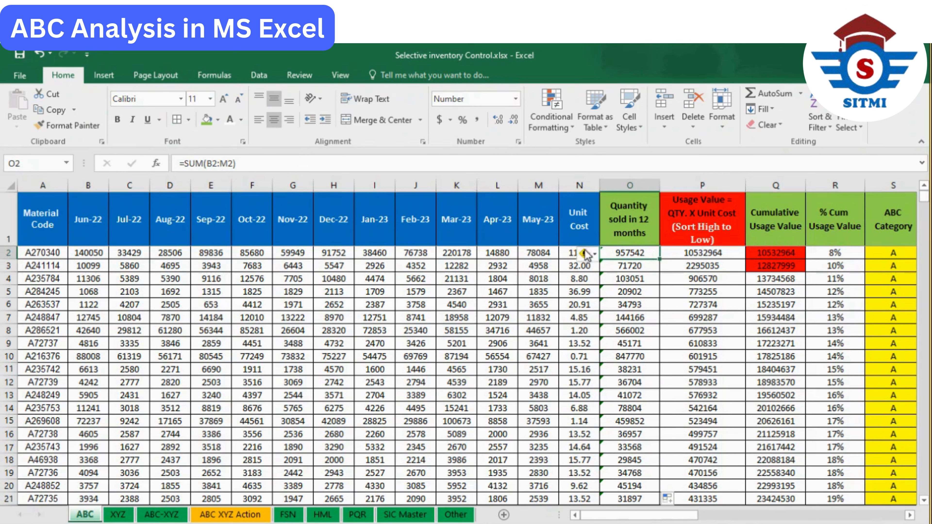
click(567, 252)
click(703, 252)
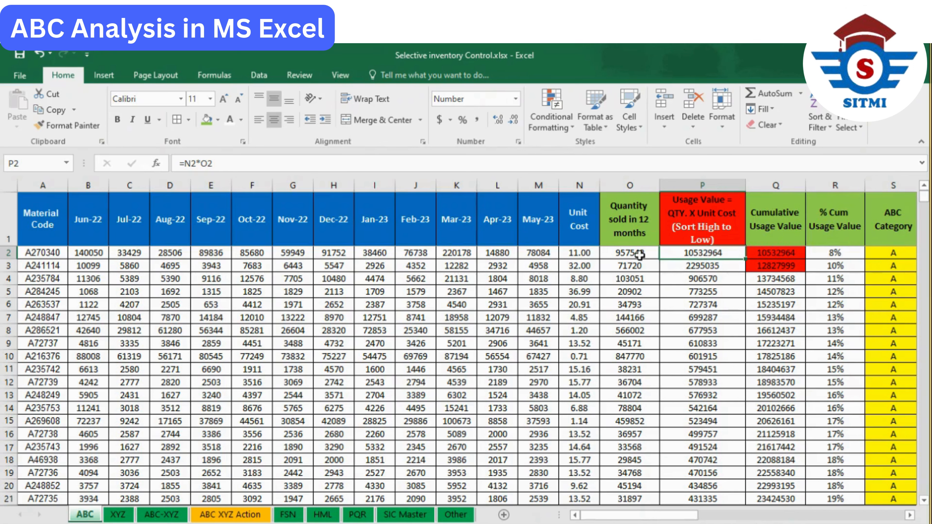
click(639, 254)
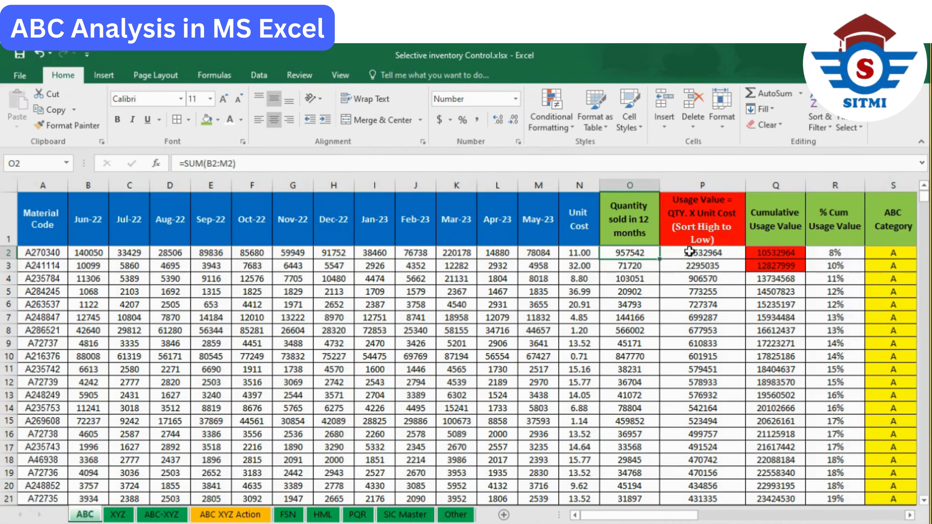
click(687, 256)
click(702, 185)
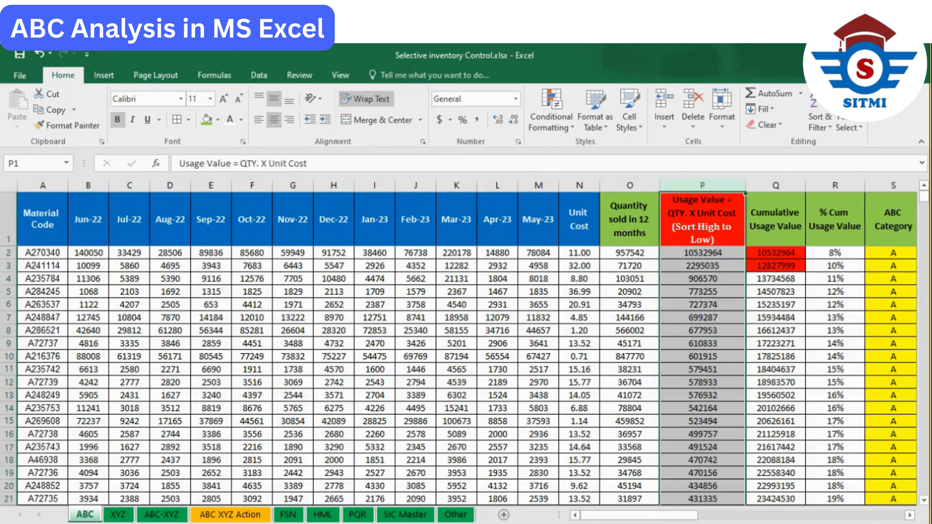
click(735, 258)
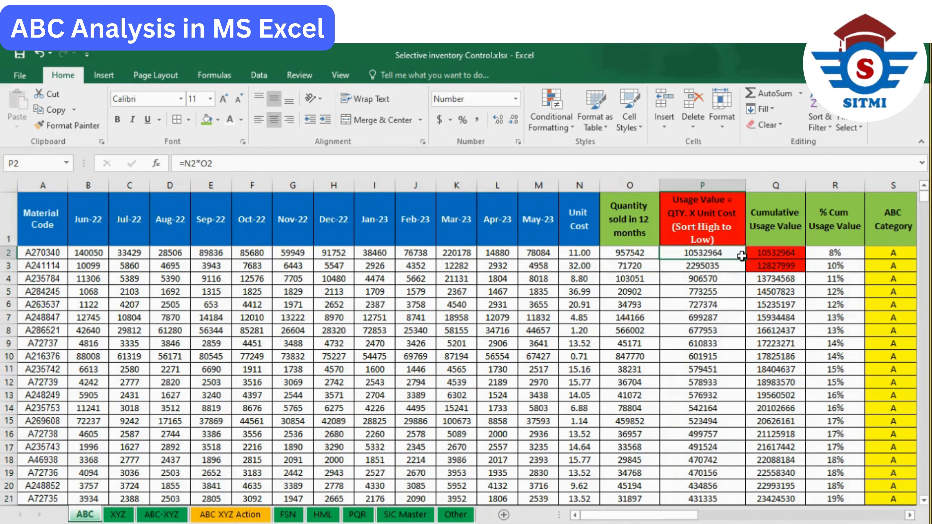
- Review the Cumulative Usage Value and % Cum Usage Value headings and the "Sort High to Low" text in P1
click(775, 221)
key(Right)
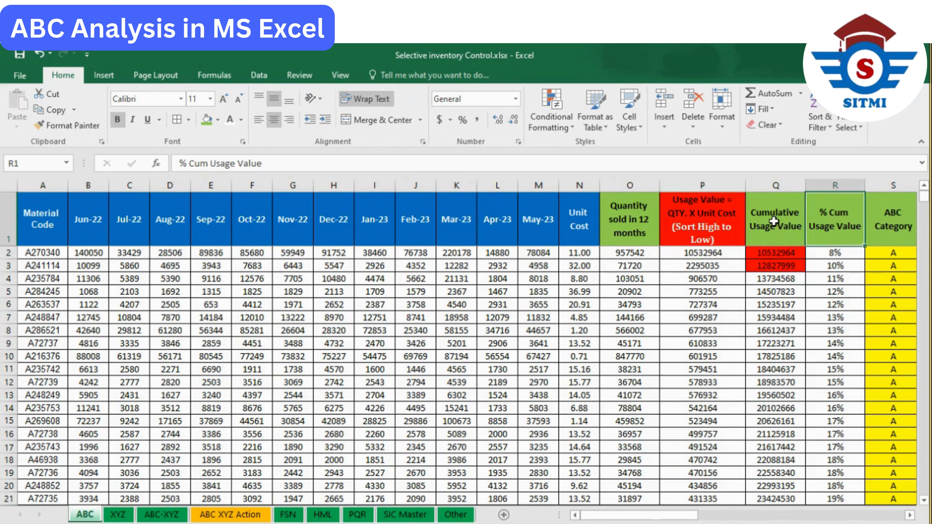
key(Left)
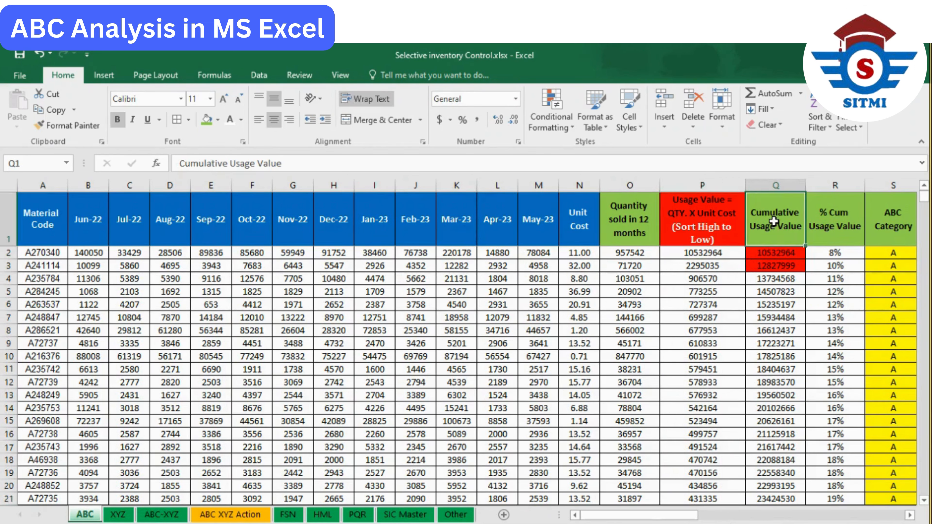
click(703, 207)
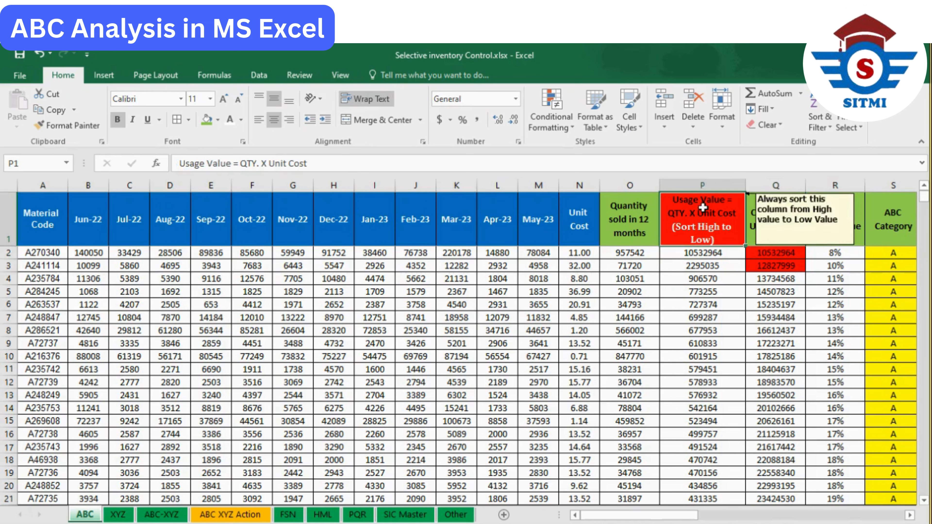
double_click(670, 227)
drag(669, 227, 729, 239)
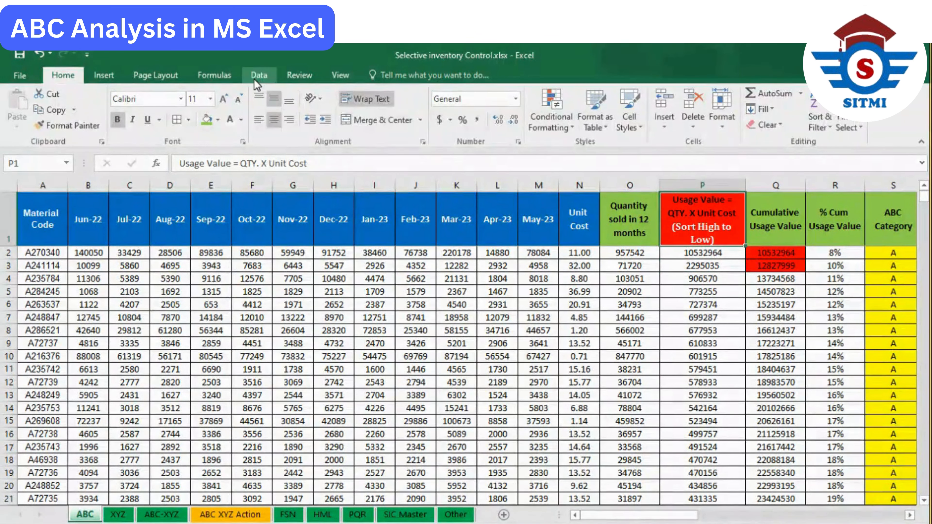
- Set up a sort on Column P by Values in Largest to Smallest order, and cancel it without applying
click(258, 76)
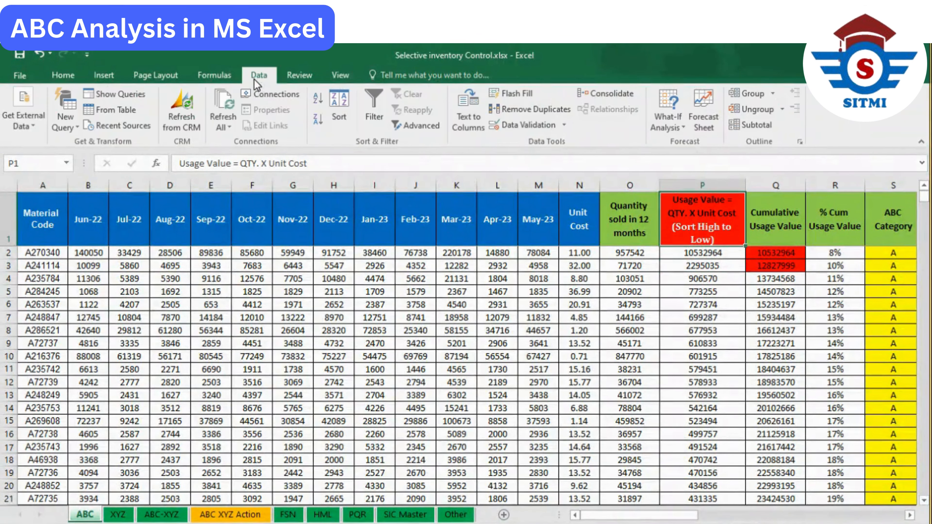
click(339, 116)
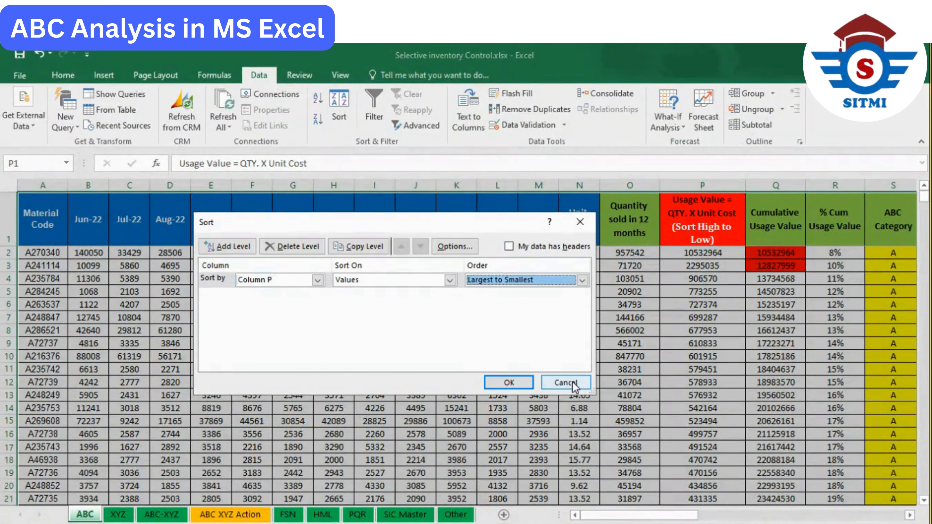
click(565, 383)
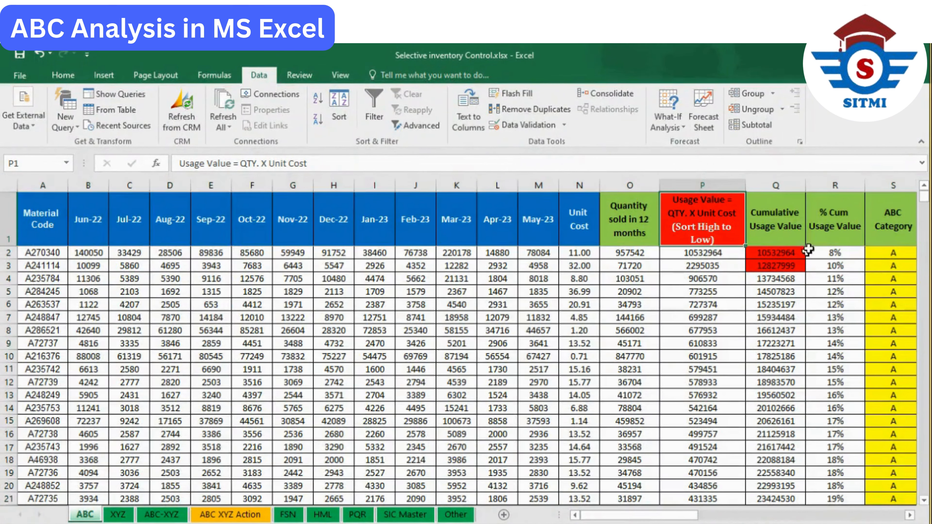
- Examine the cumulative value and percentage headings in Q1 and R1, the usage value in P2 and the sorting note on P1
click(788, 220)
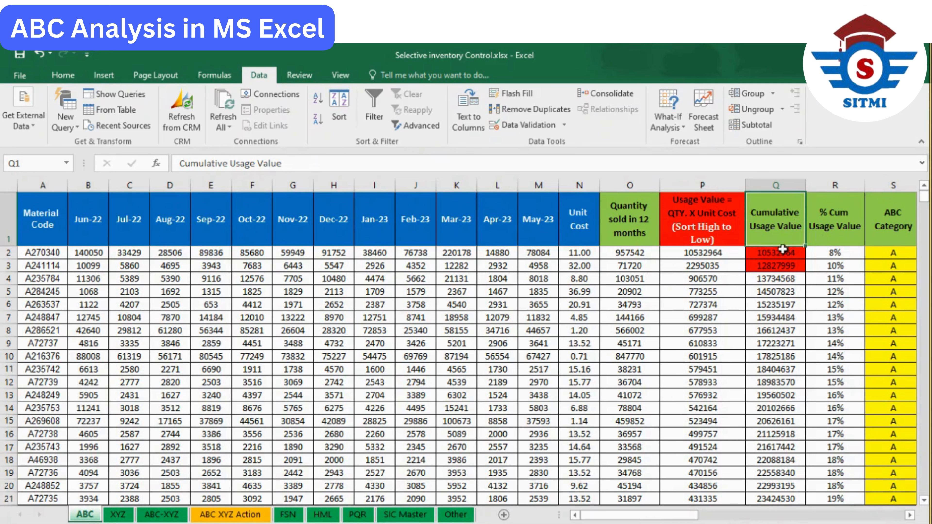
click(843, 210)
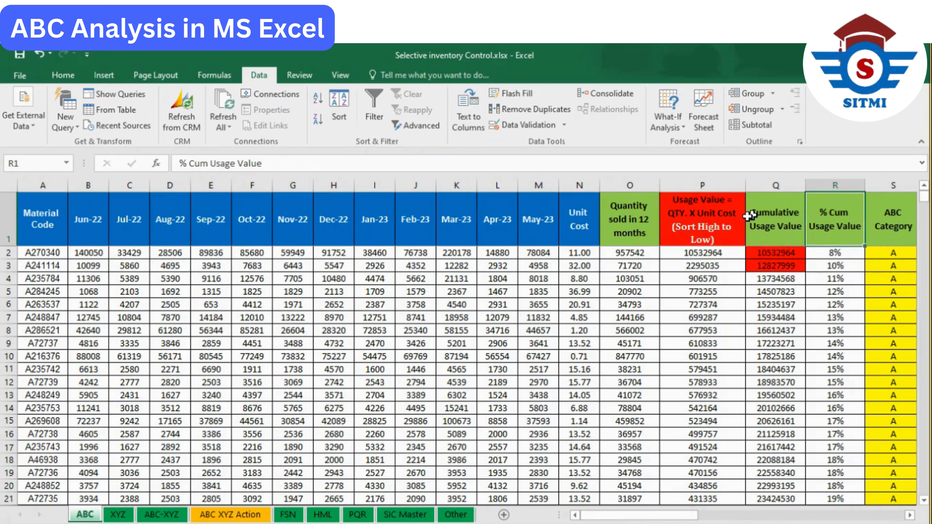
click(683, 254)
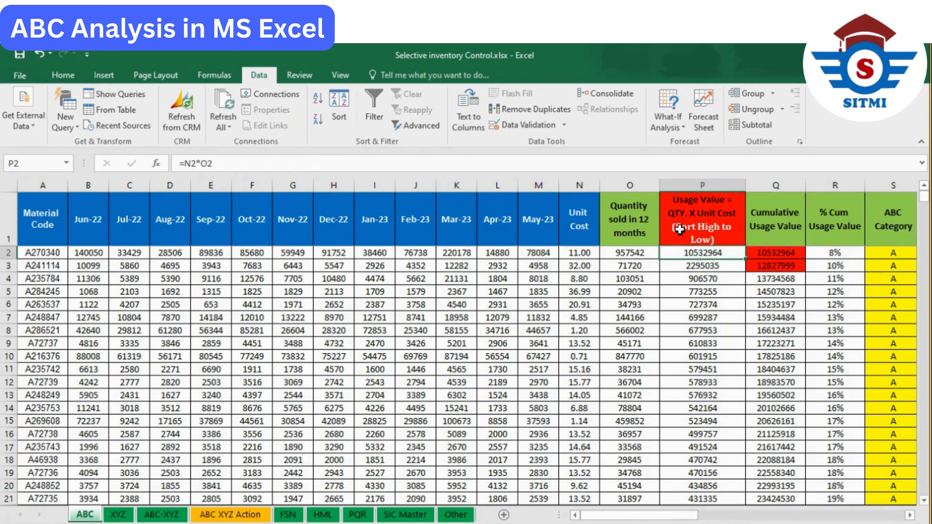
mouse_move(680, 230)
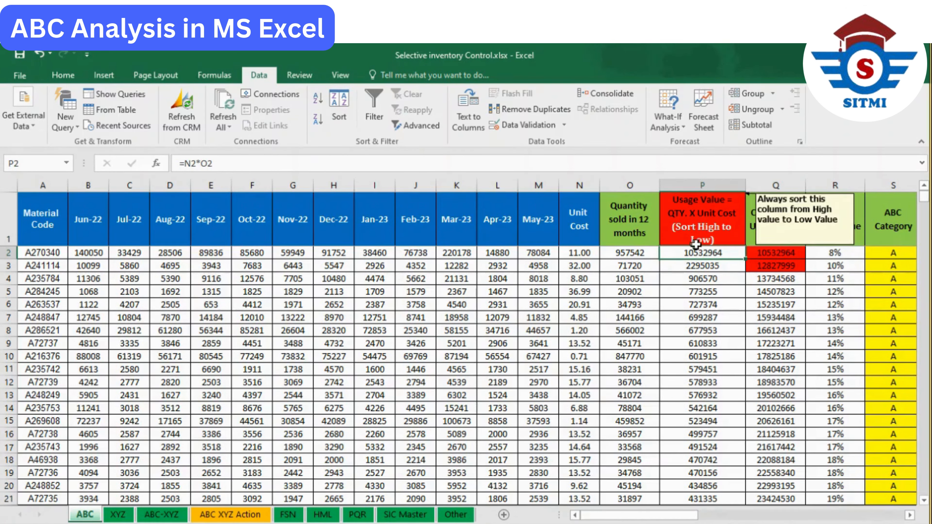
click(750, 221)
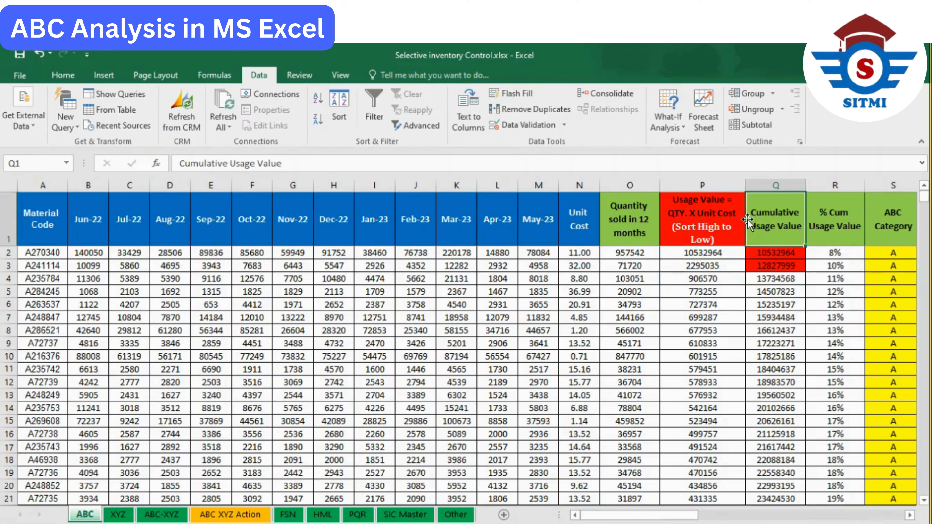
key(Right)
click(784, 218)
- Enter the formula =P2 in Q2 as the first Cumulative Usage Value
click(780, 254)
mouse_move(781, 254)
mouse_down()
mouse_move(786, 264)
mouse_move(778, 255)
mouse_up()
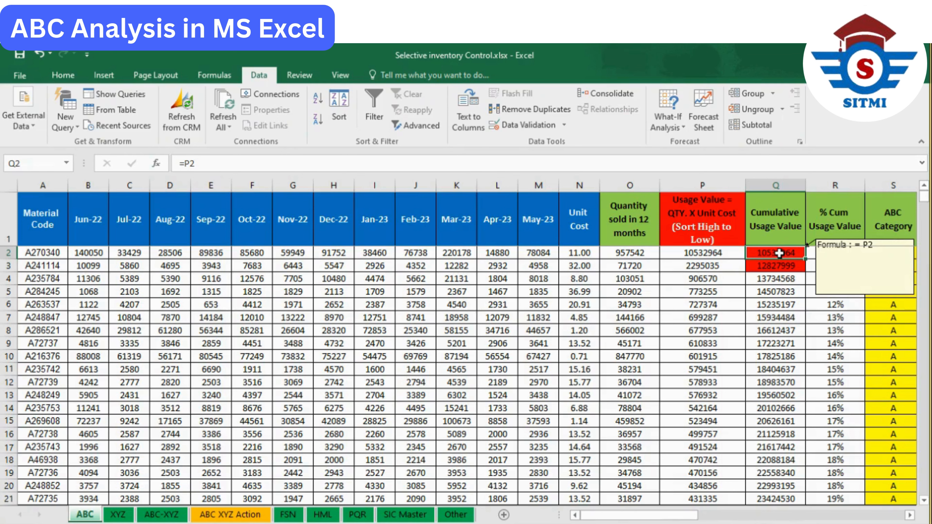
text(=)
click(700, 257)
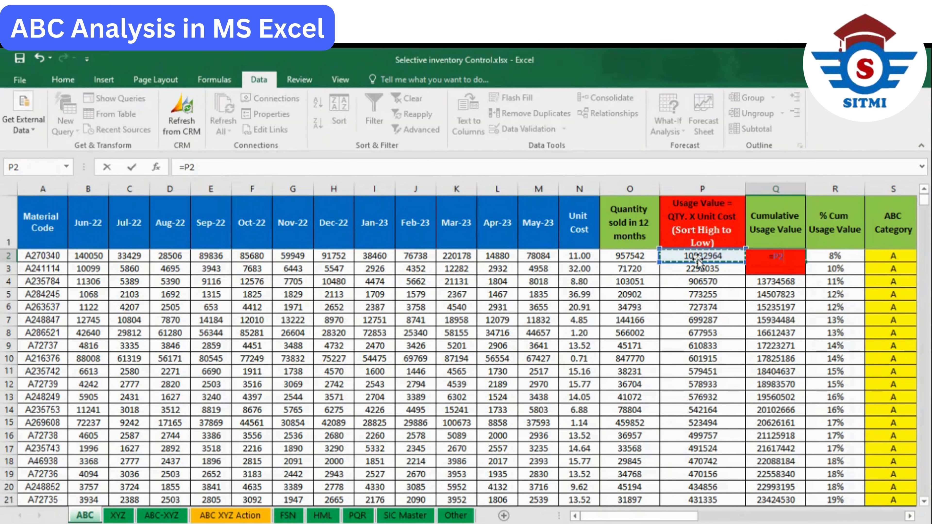
key(Return)
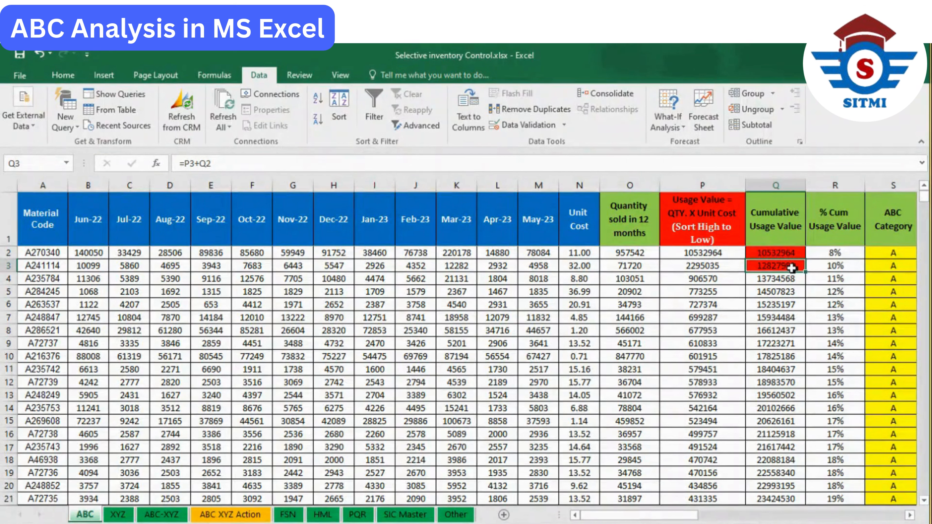
- Examine the Cumulative Usage Value formulas in Q2 and Q3 with usage value P3, opening Q3's formula for inspection
mouse_move(789, 268)
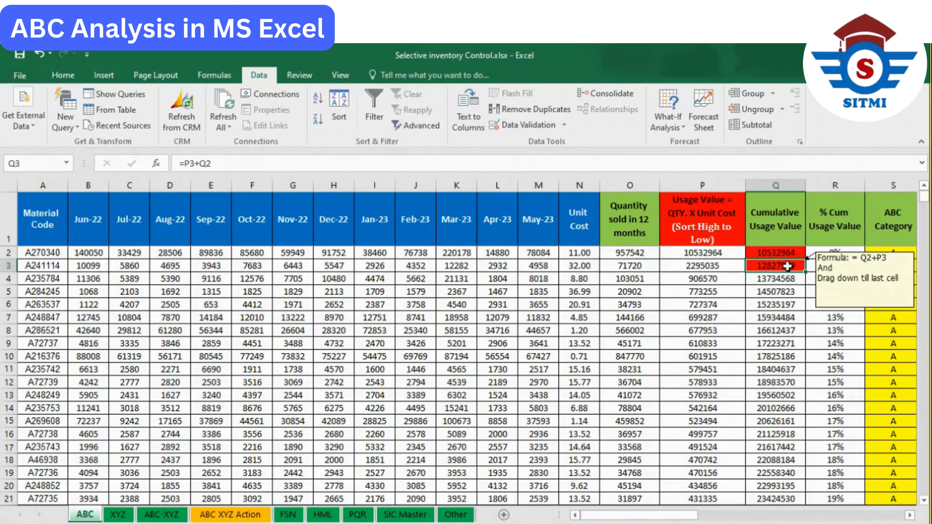
click(770, 254)
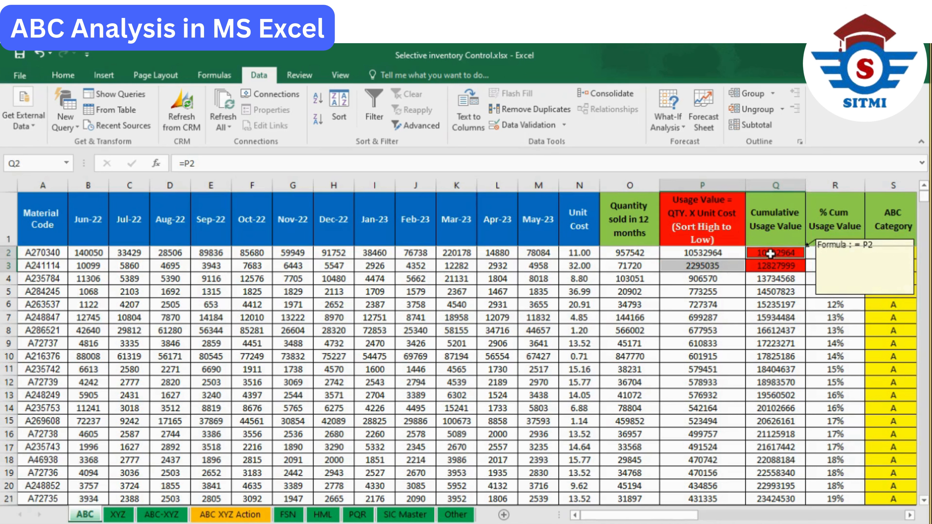
click(782, 267)
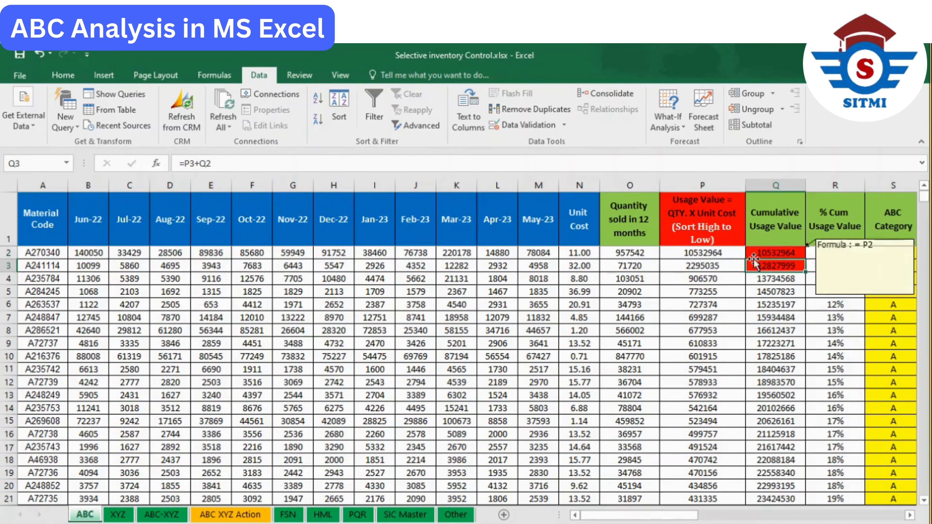
click(738, 264)
click(759, 263)
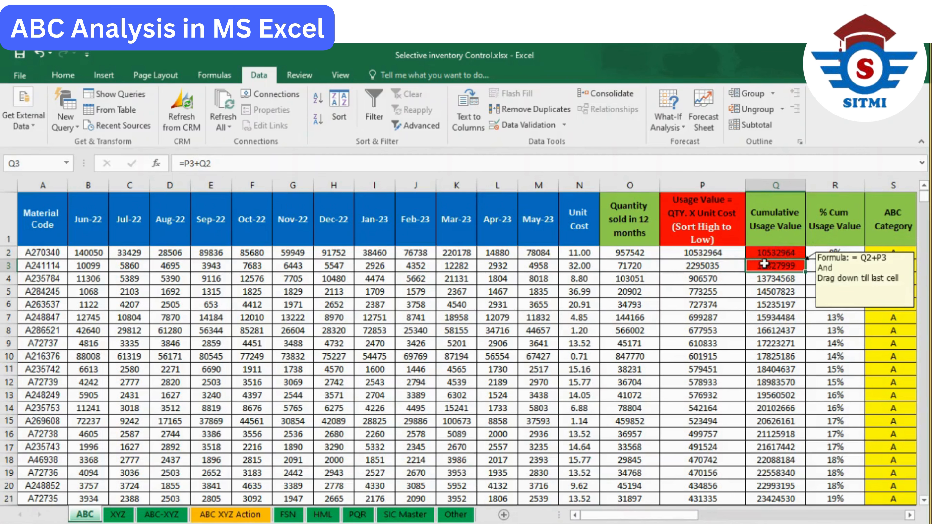
double_click(759, 263)
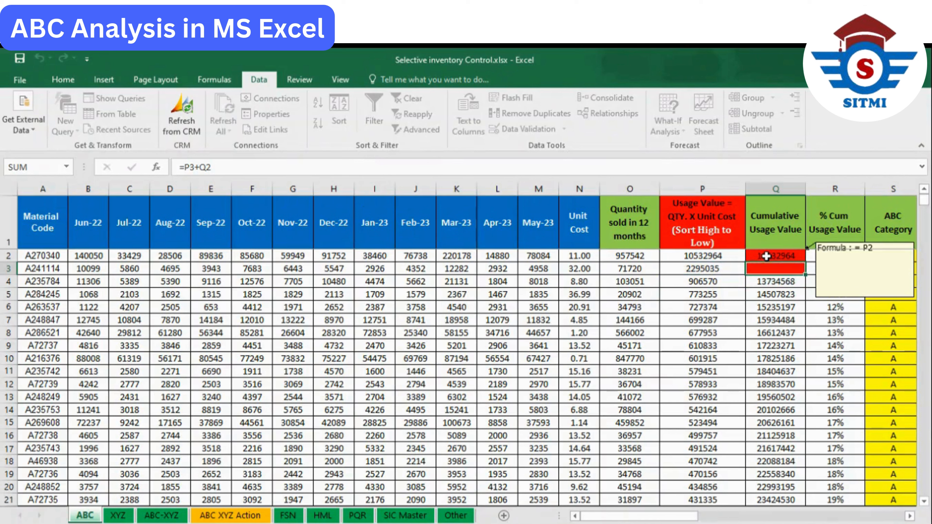
key(Return)
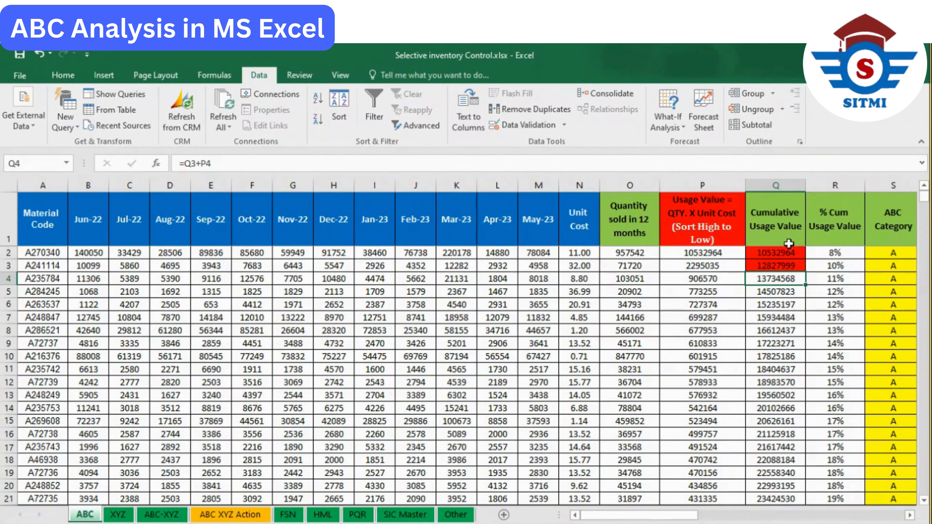
- Examine the % Cum Usage Value formula in R2 and locate the total usage value cell that it divides by
click(821, 255)
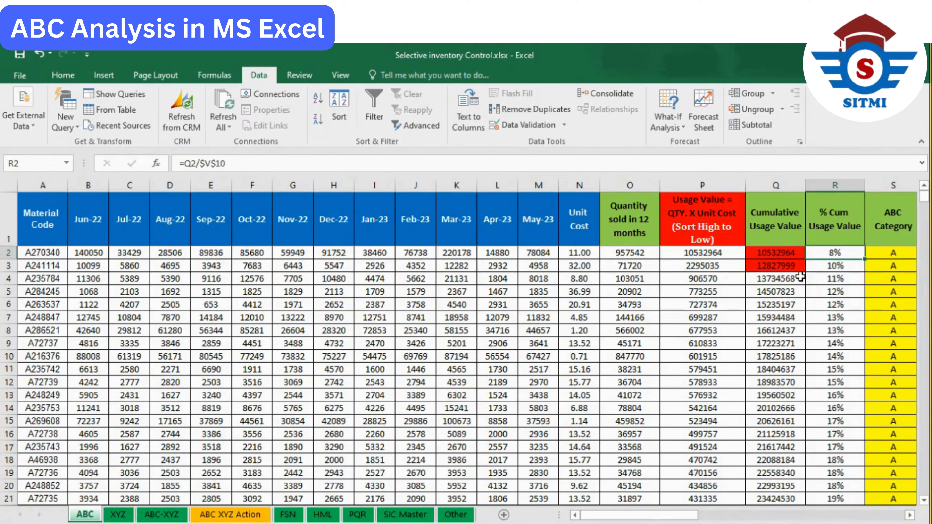
scroll(800, 277, right, 1)
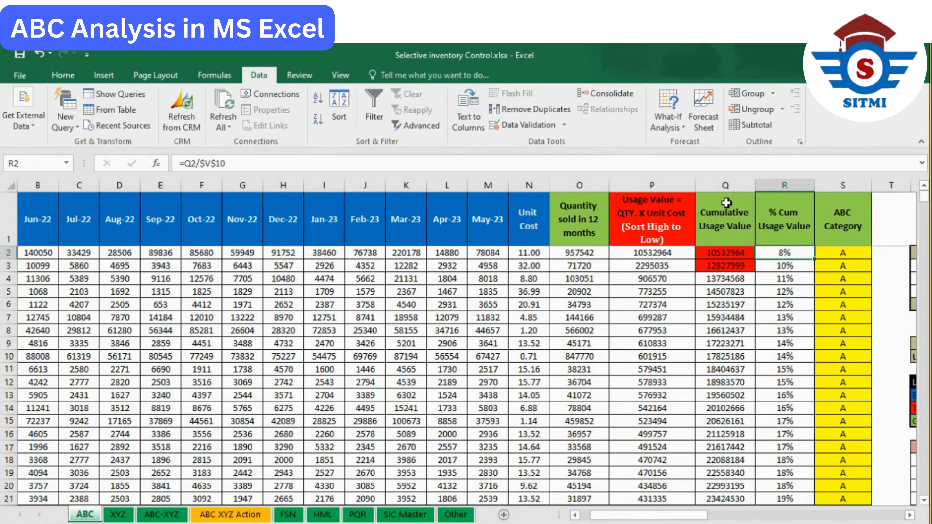
click(727, 203)
click(801, 252)
text(=)
drag(695, 516, 802, 513)
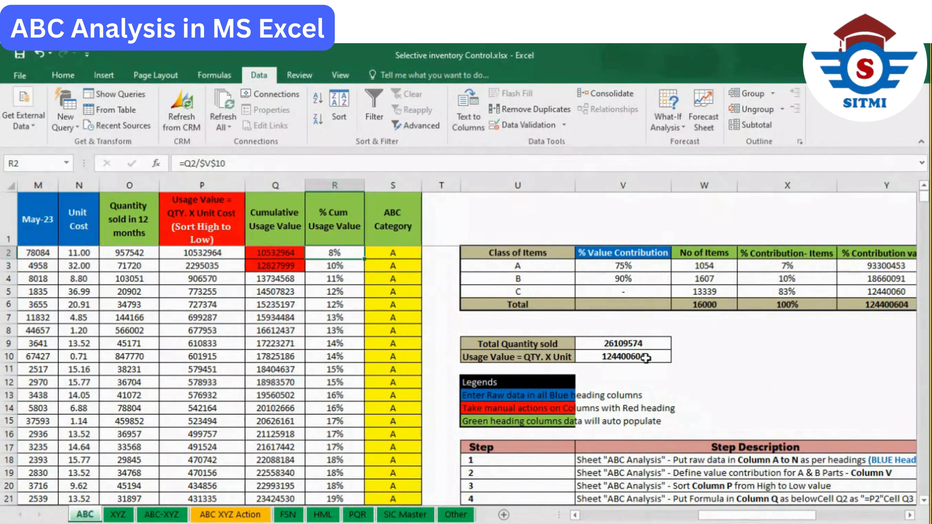
- Apply a light grey theme fill to the total usage value in V10
click(649, 358)
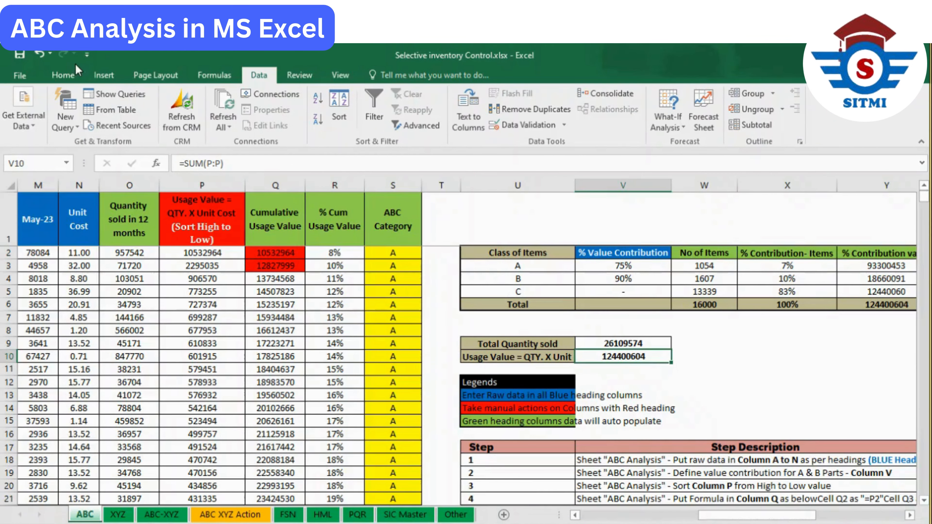
click(63, 75)
click(220, 120)
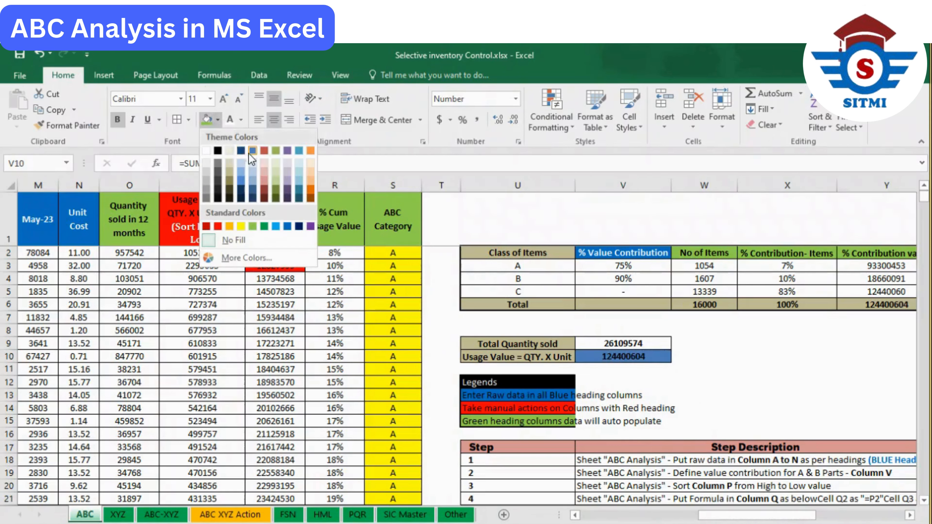
click(207, 162)
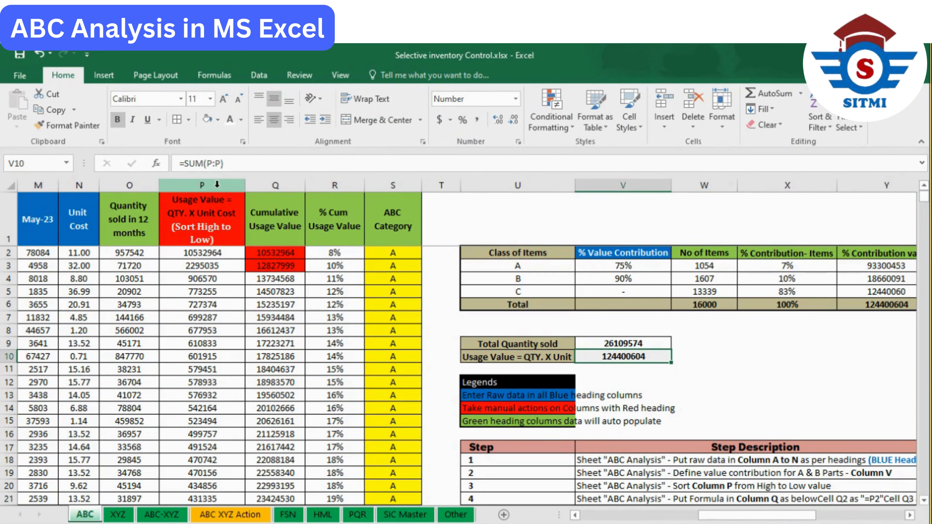
- Check the total usage value formula in V10 against the usage values in Column P
click(217, 184)
click(651, 357)
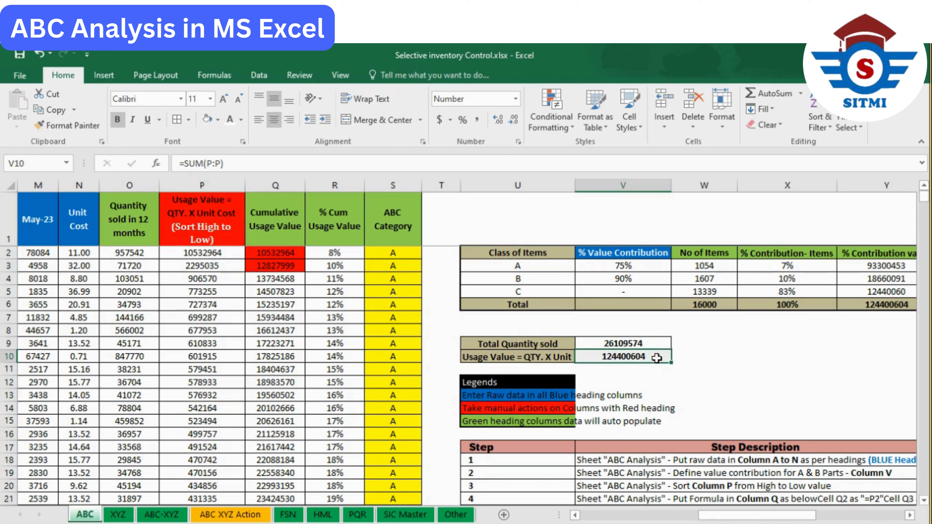
double_click(652, 354)
key(Escape)
- Fill the formula =Q2/$V$10 from R2 down the whole % Cum Usage Value column
click(348, 253)
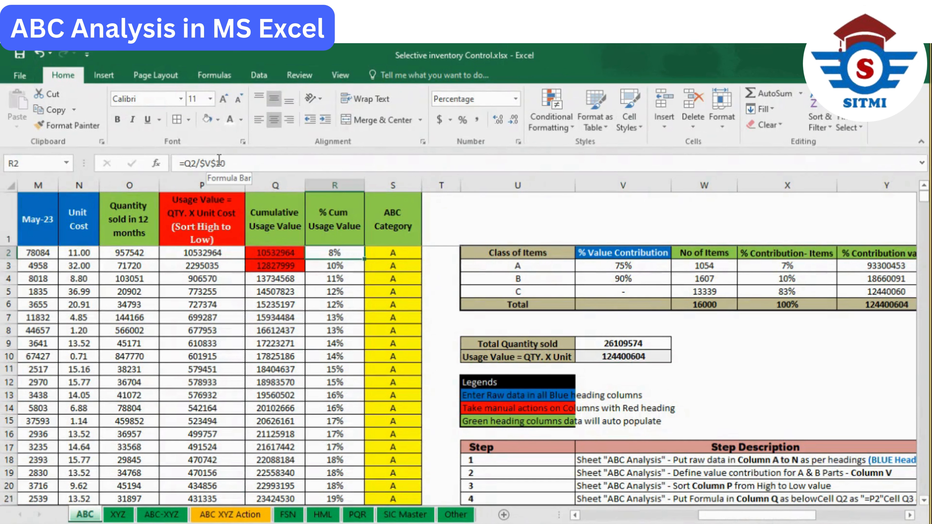
double_click(365, 261)
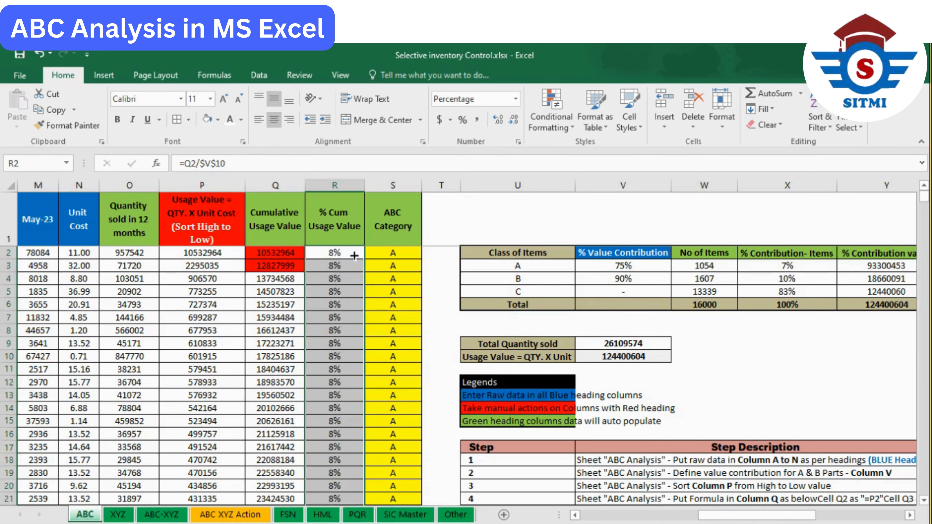
click(337, 253)
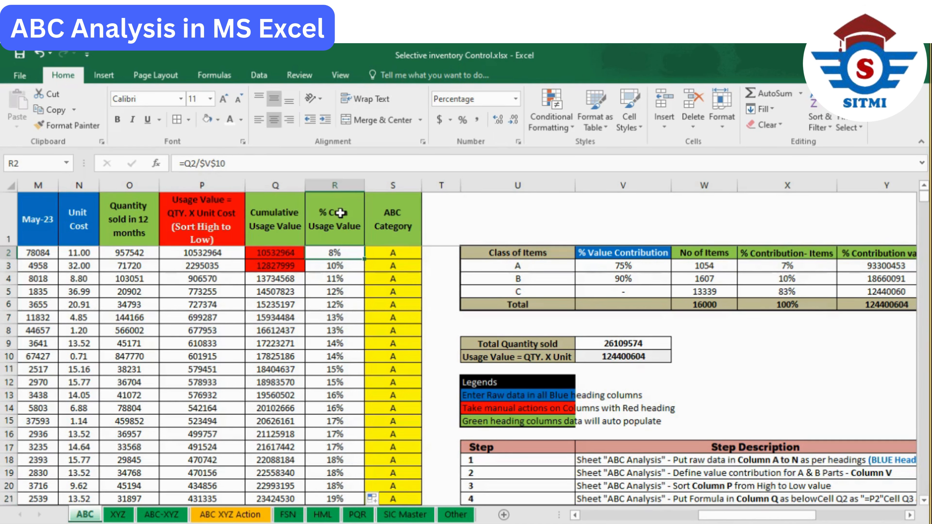
- Examine the ABC Category heading and the % Value Contribution limits for classes A, B and C in Column V
click(401, 222)
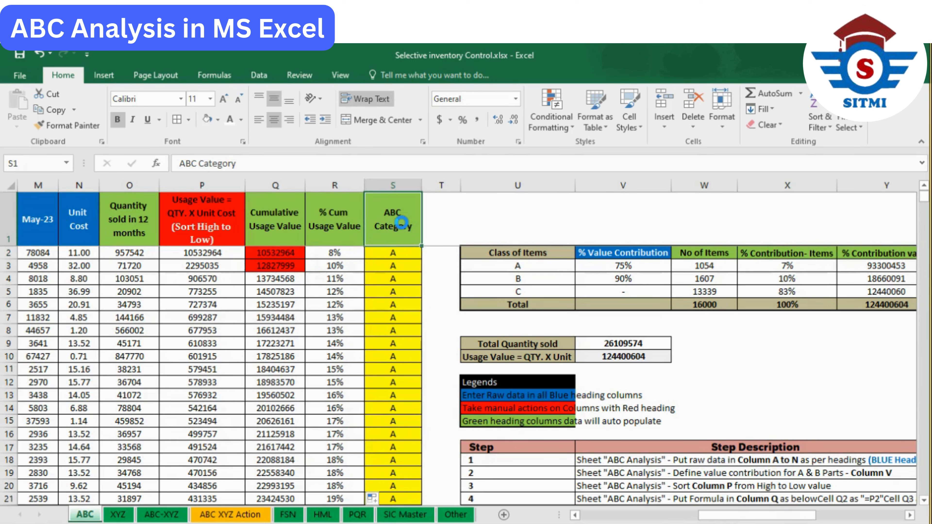
click(625, 265)
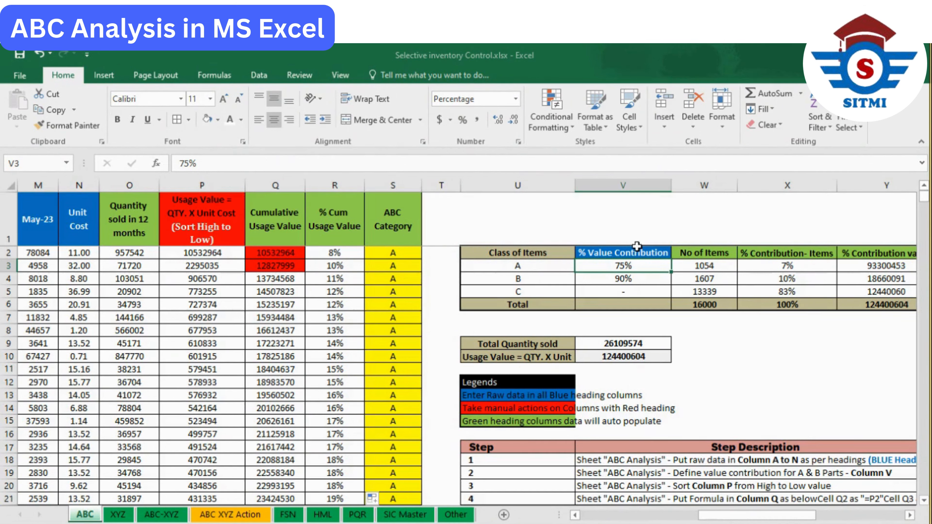
click(9, 265)
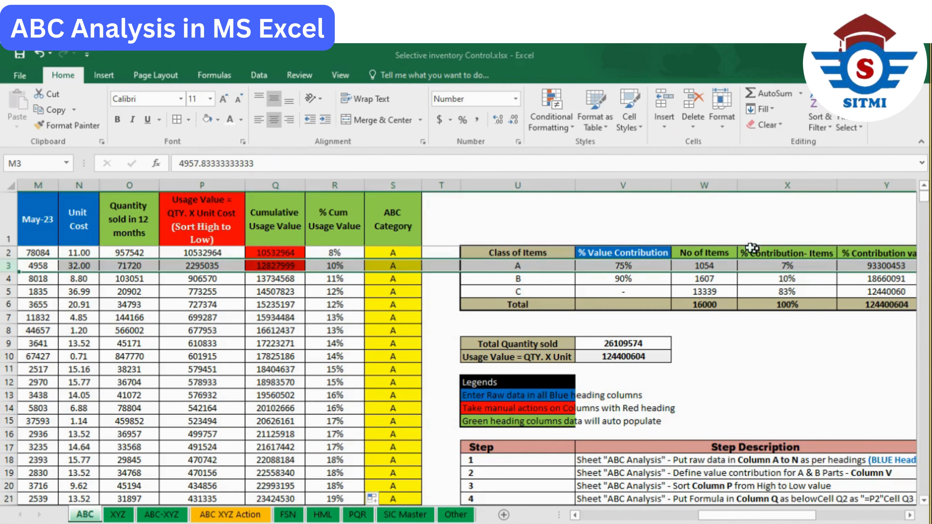
click(623, 264)
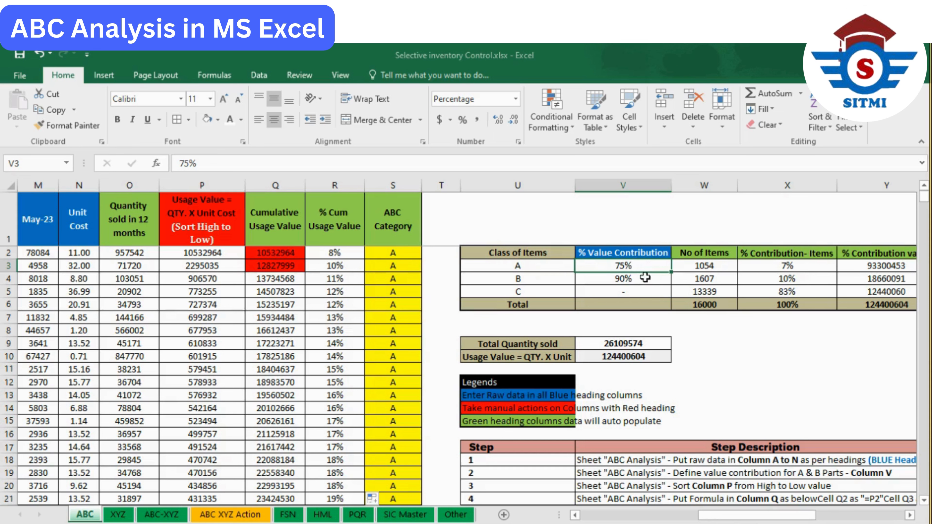
click(645, 278)
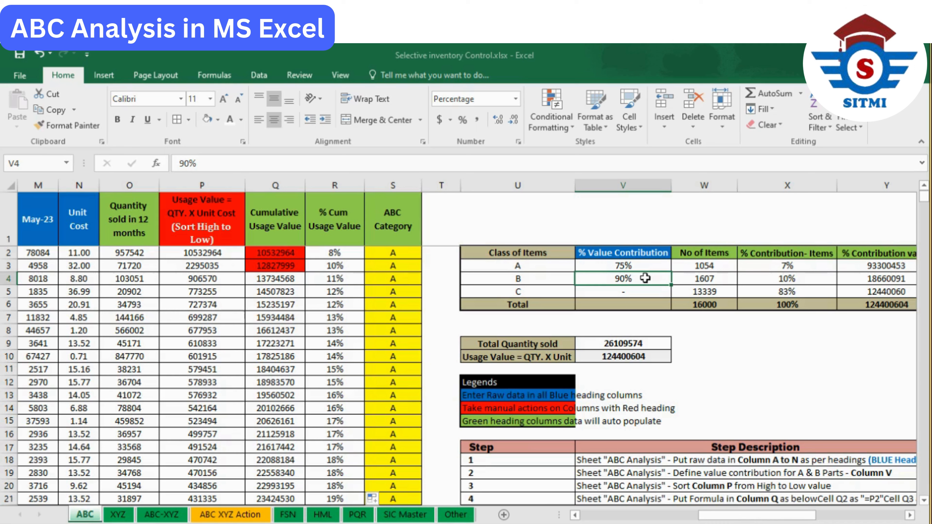
click(552, 280)
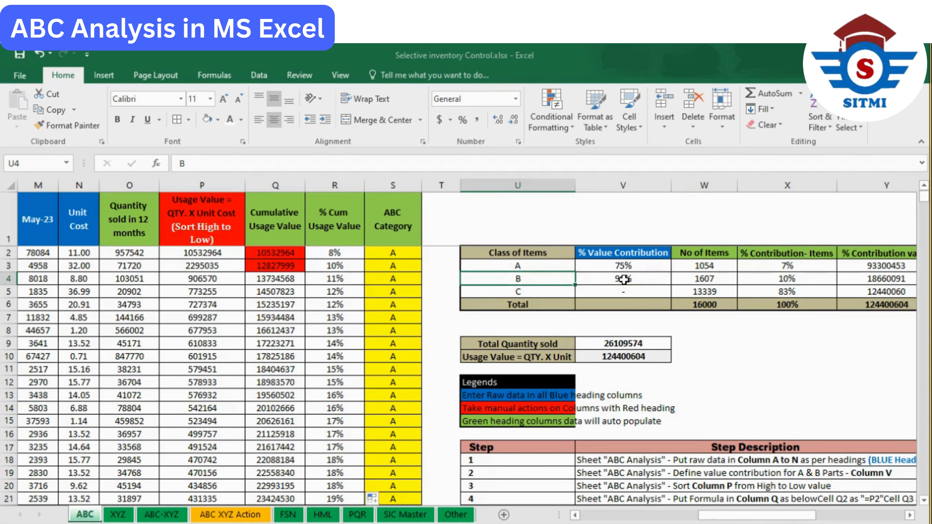
click(629, 290)
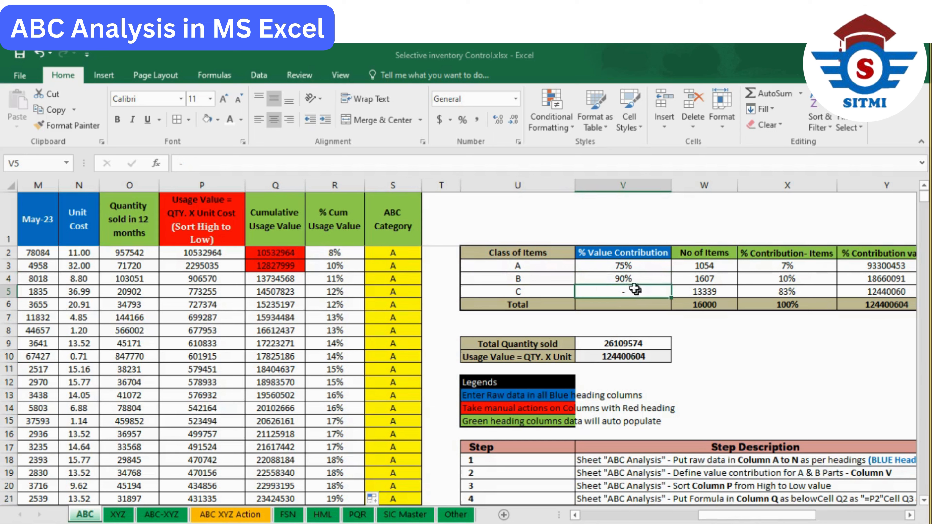
click(635, 279)
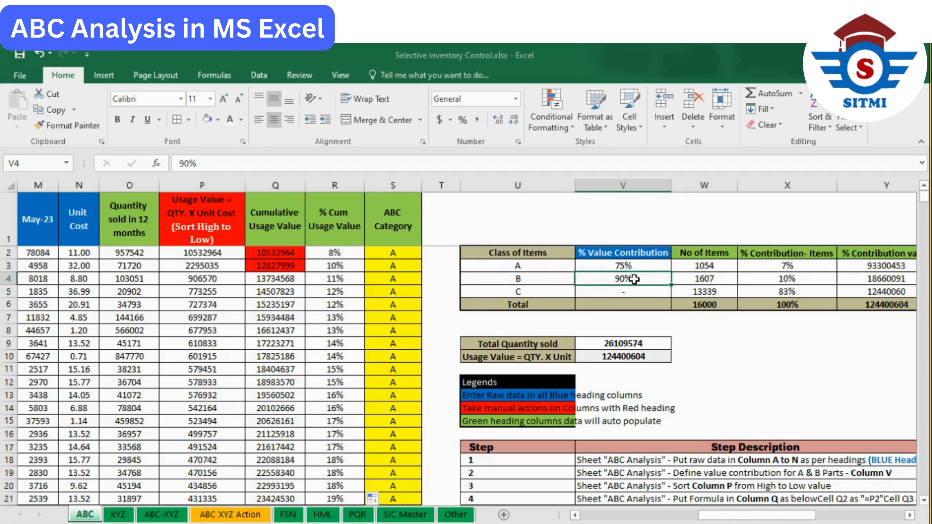
click(643, 293)
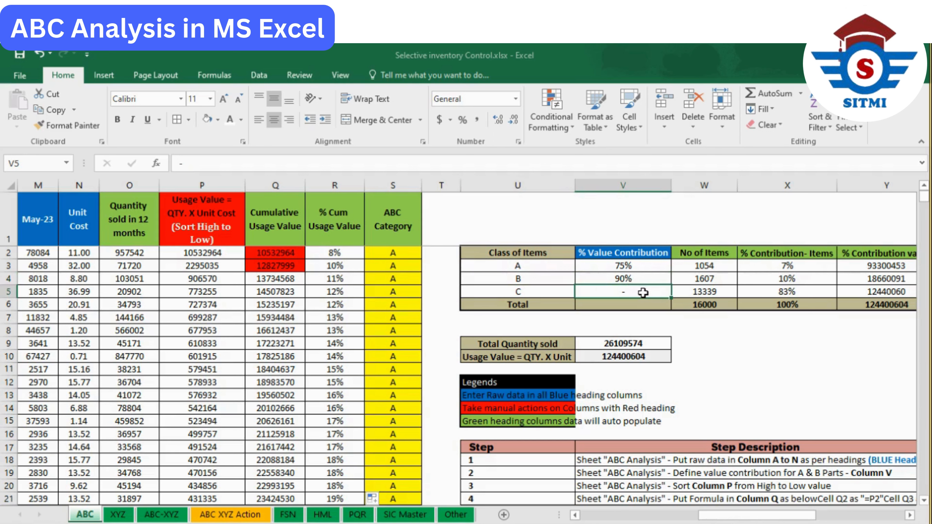
click(639, 267)
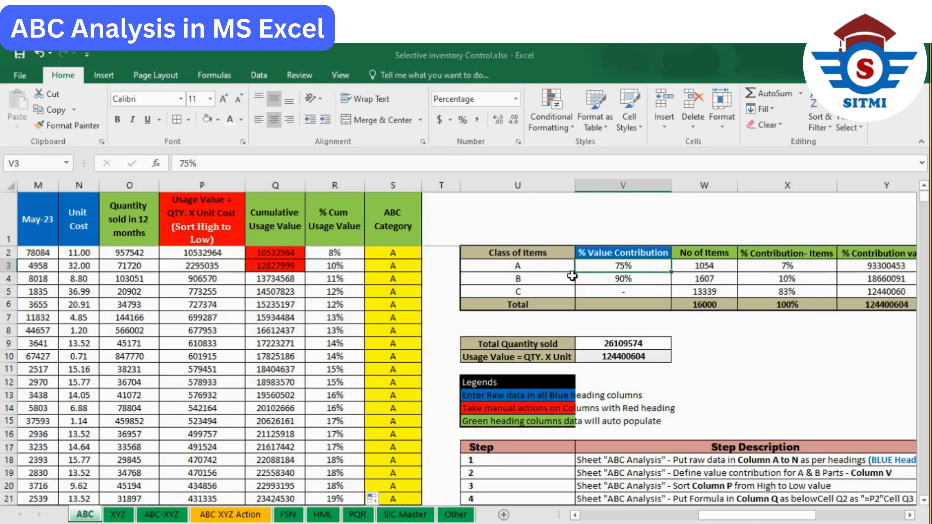
click(650, 279)
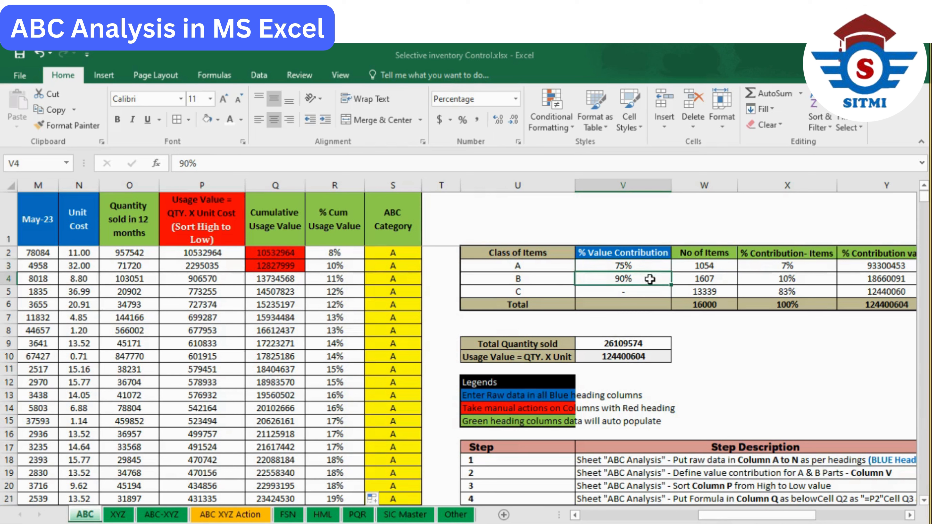
- Examine the ABC Category formulas down Column S and relate the formula in S2 to the class B limit in V4
click(402, 252)
drag(402, 253, 404, 369)
click(400, 235)
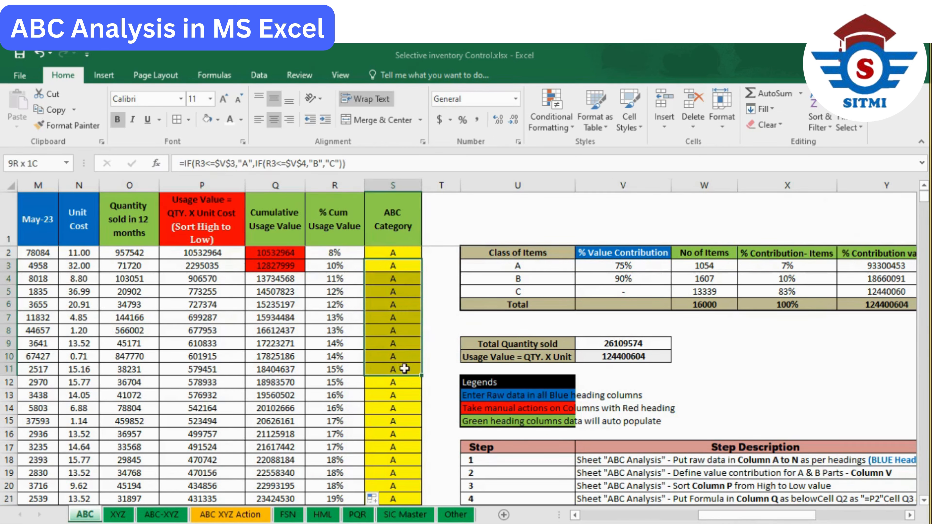
scroll(400, 295, down, 5)
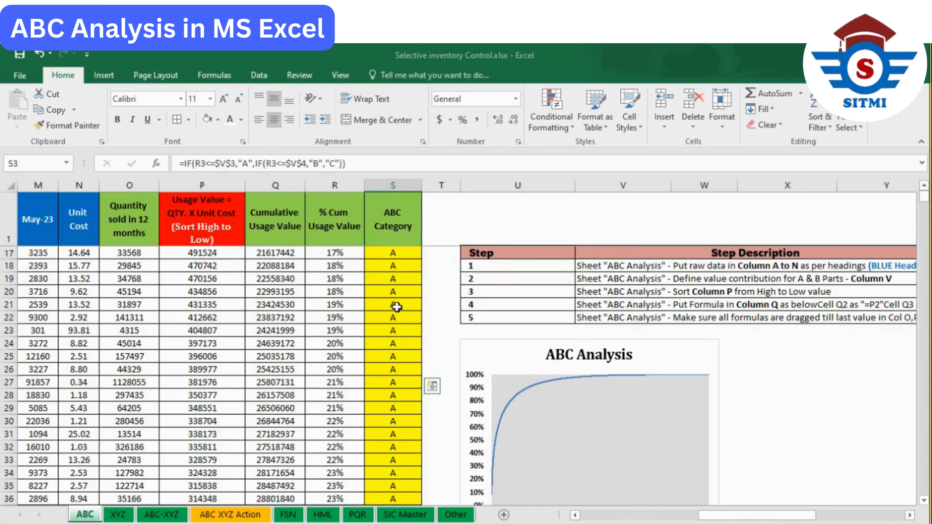
scroll(678, 385, down, 20)
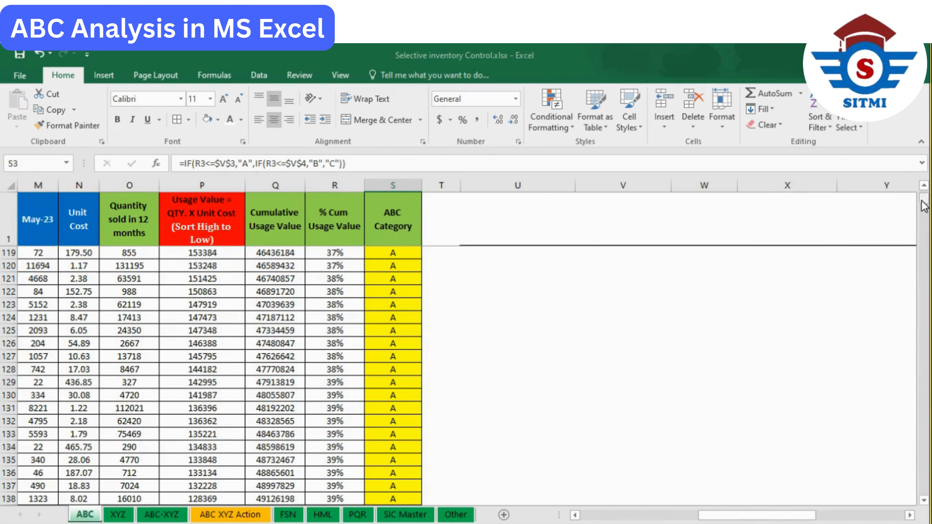
mouse_move(924, 200)
mouse_down()
mouse_move(927, 300)
mouse_move(924, 196)
mouse_up()
click(412, 307)
click(368, 307)
click(422, 307)
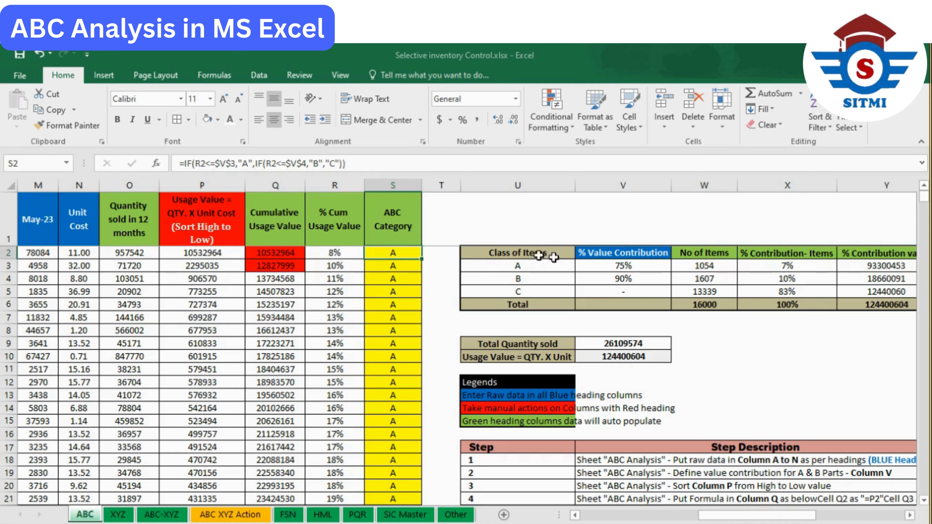
click(679, 280)
click(649, 279)
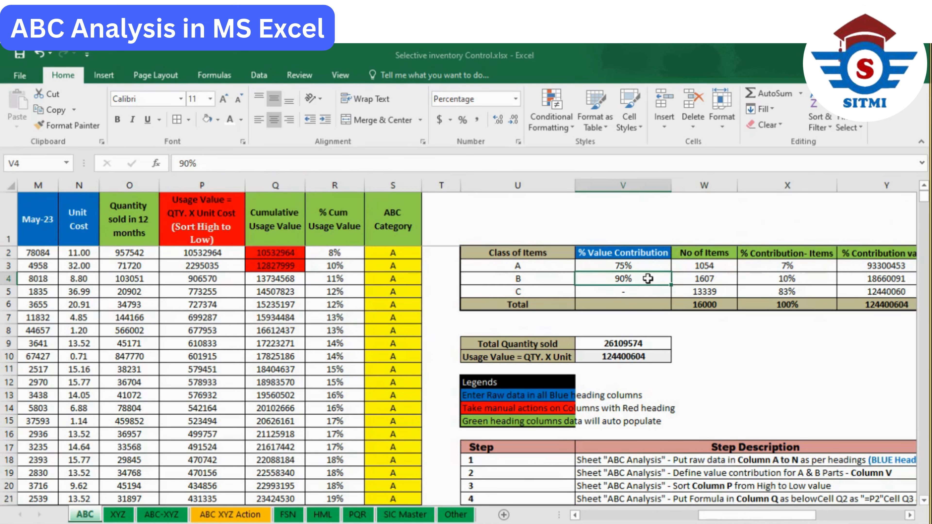
click(384, 252)
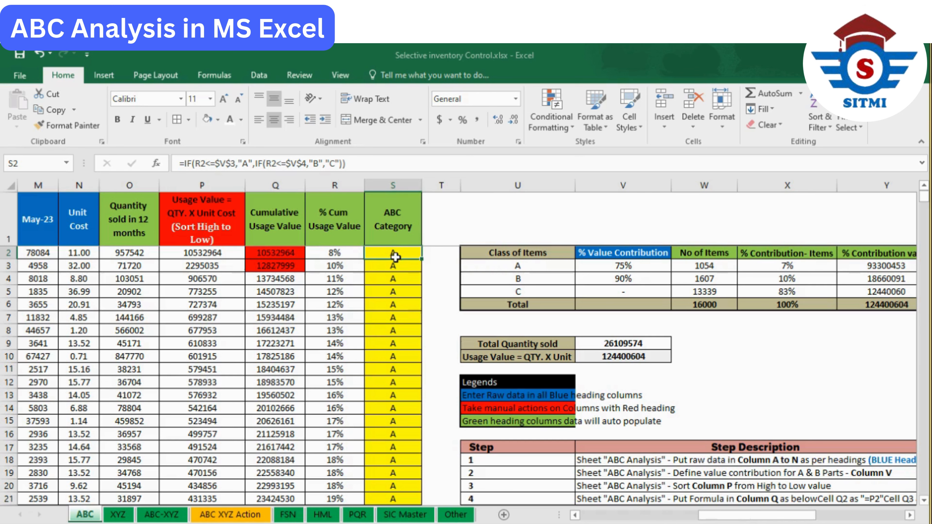
- Fill the last record in row 16001 down to row 16007 across columns A to N, Material Code to Unit Cost
drag(924, 197, 924, 491)
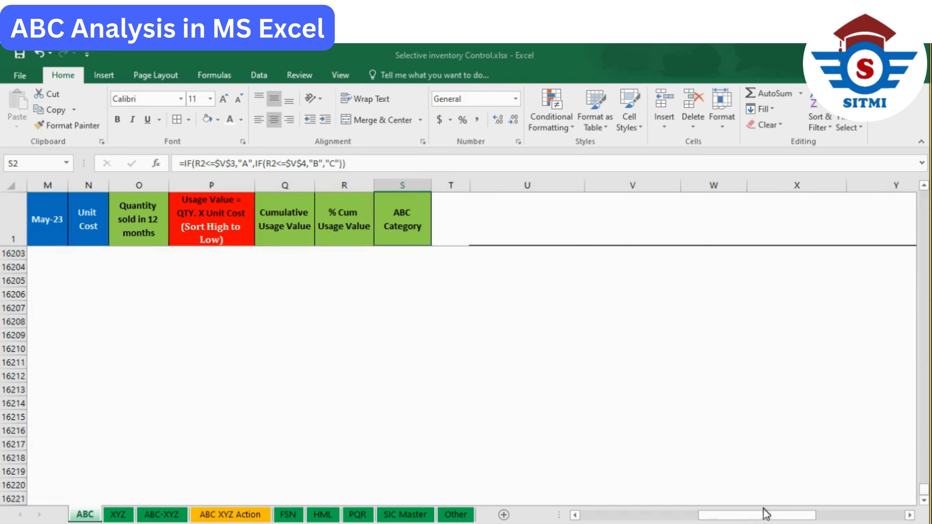
drag(764, 511, 533, 511)
scroll(248, 421, up, 14)
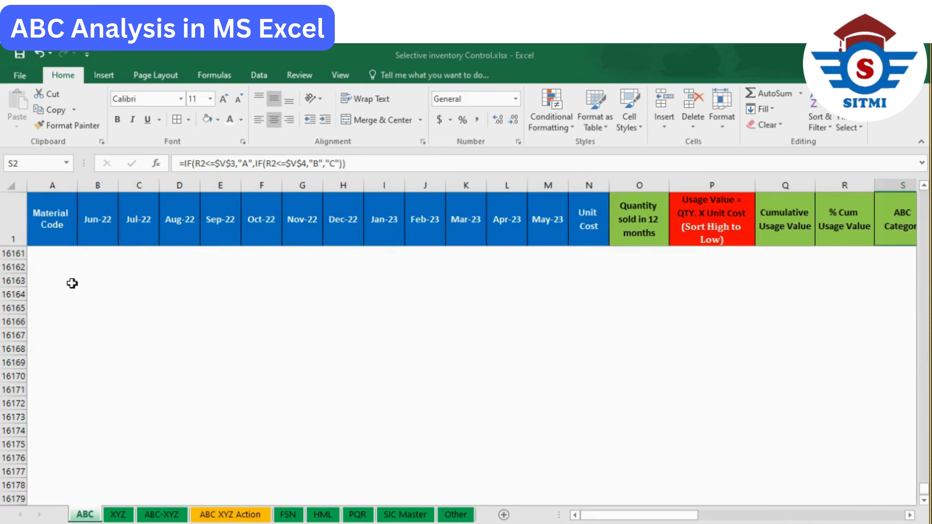
click(69, 283)
key(ctrl+shift+Up)
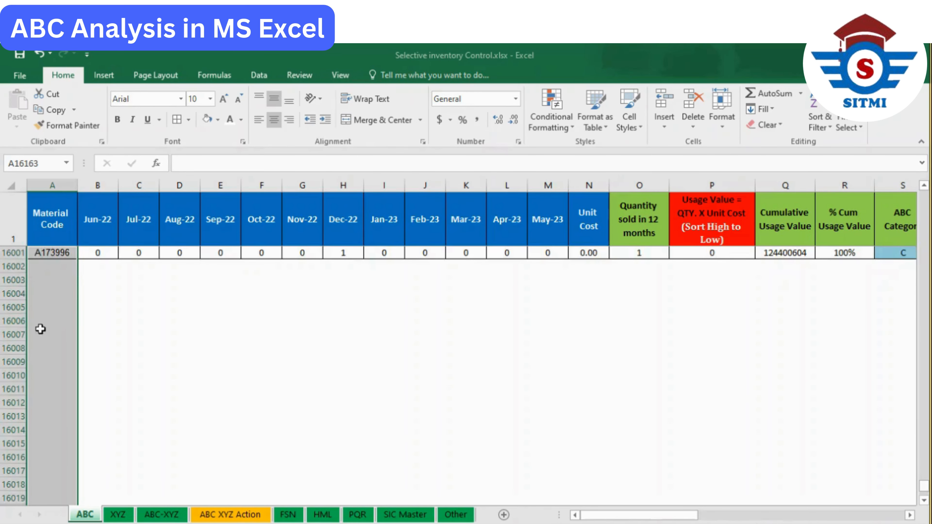
drag(39, 334, 590, 258)
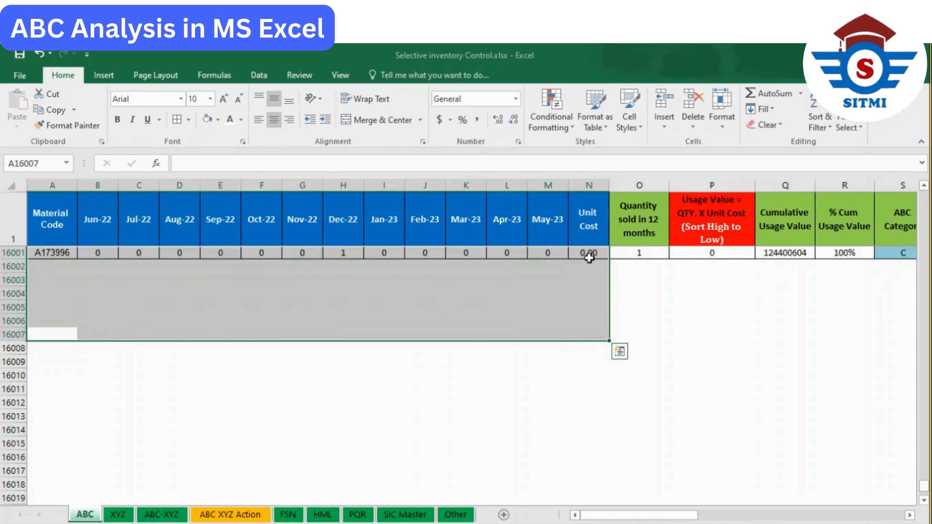
key(ctrl+d)
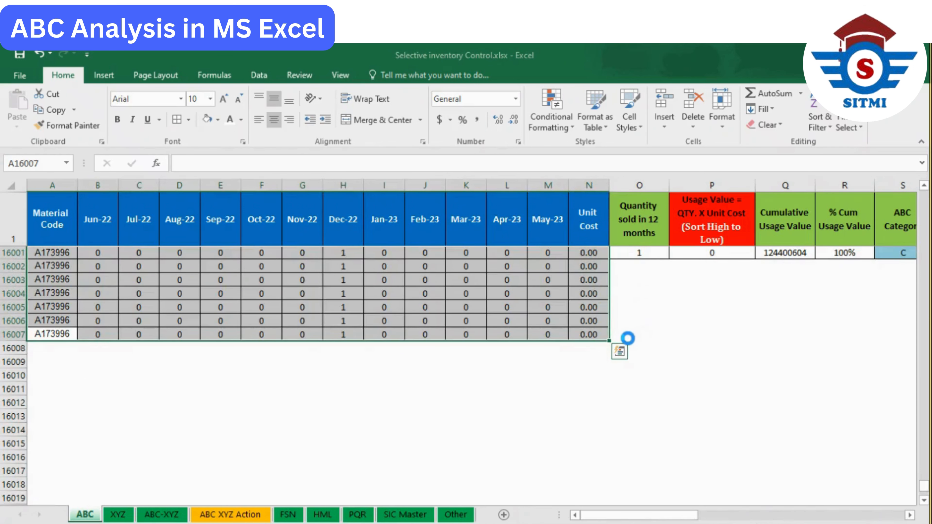
- Fill the formulas in O16001:S16001 down to row 16007, from Quantity sold in 12 months to ABC Category
drag(628, 338, 745, 251)
key(ctrl+d)
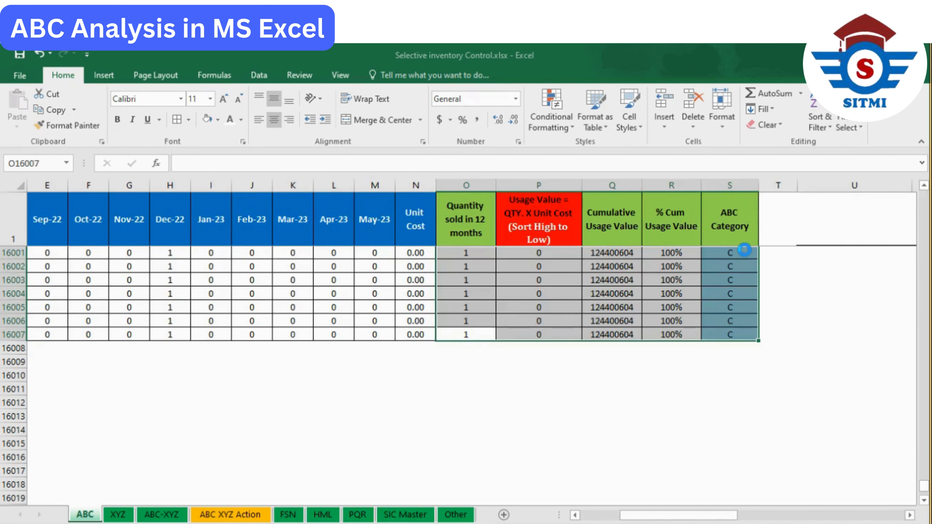
click(710, 278)
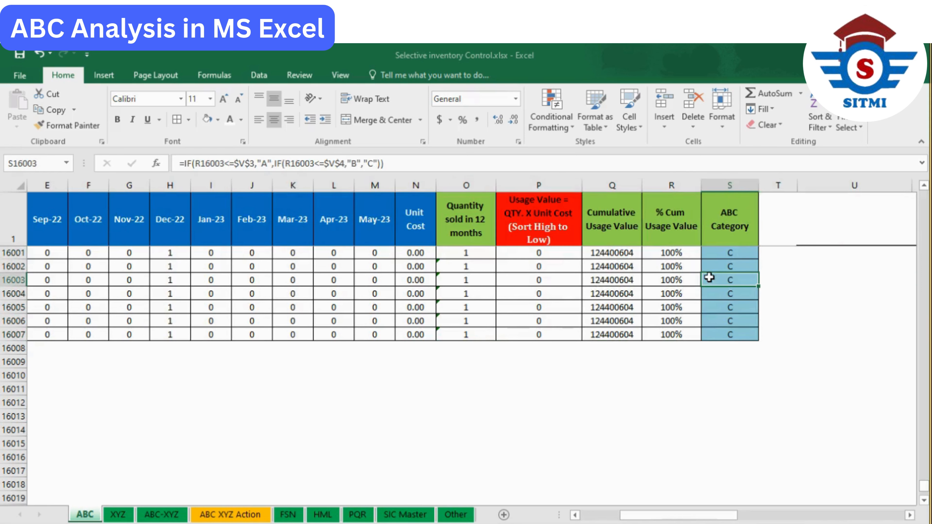
- Undo the rows filled down below row 16001
key(ctrl+z)
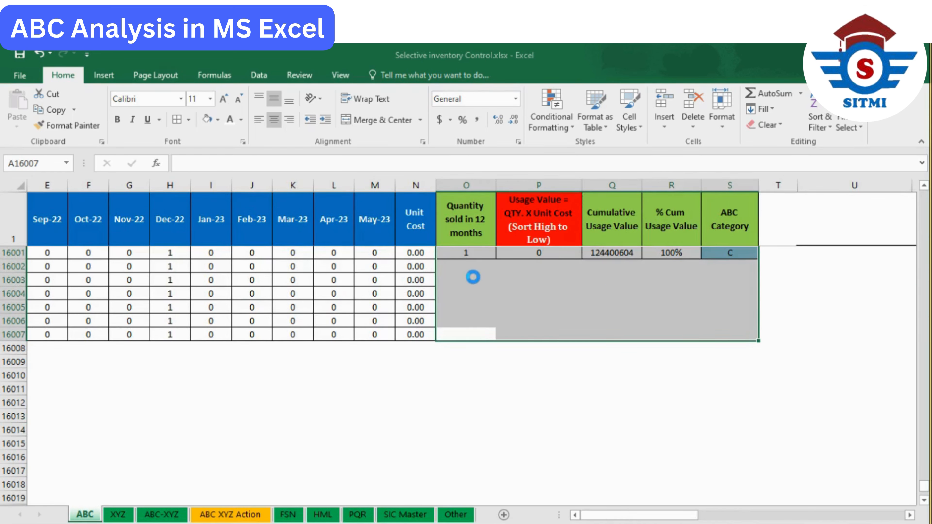
click(474, 278)
scroll(474, 277, up, 13)
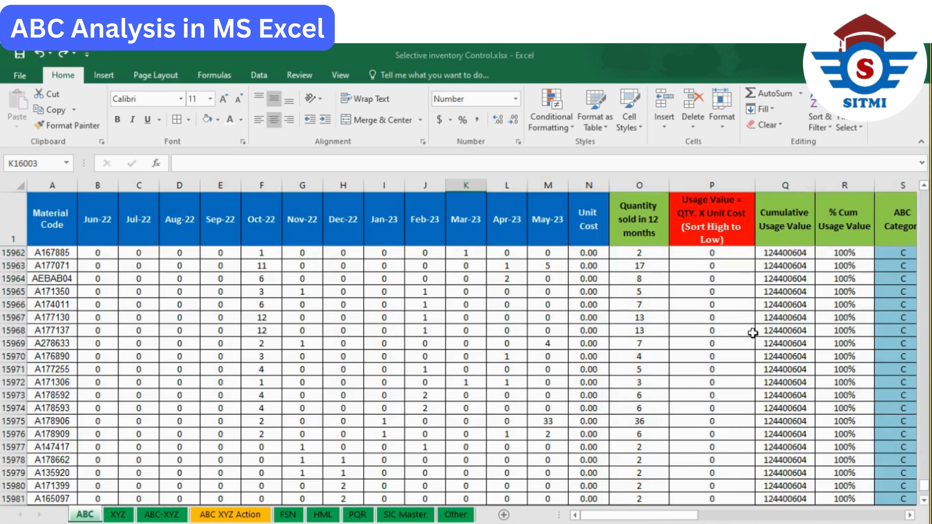
- Examine the class A value contribution in V3, the item count formula in W3 and the total items formula in W6
drag(776, 327, 474, 323)
click(326, 322)
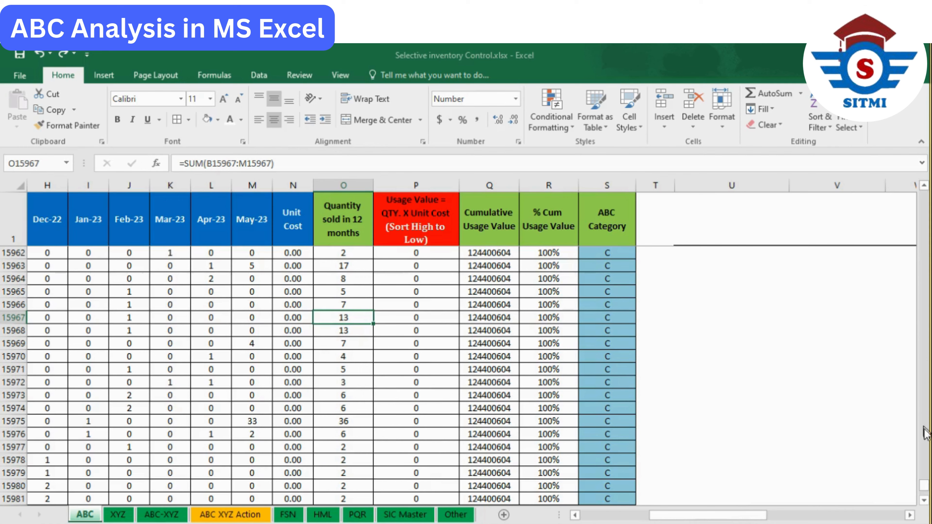
drag(923, 492, 925, 184)
drag(726, 516, 789, 518)
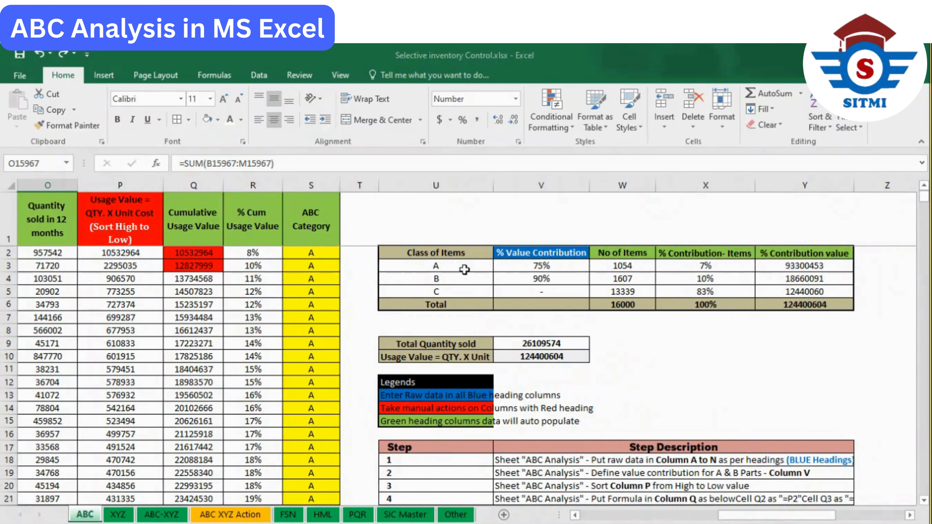
click(464, 269)
click(556, 266)
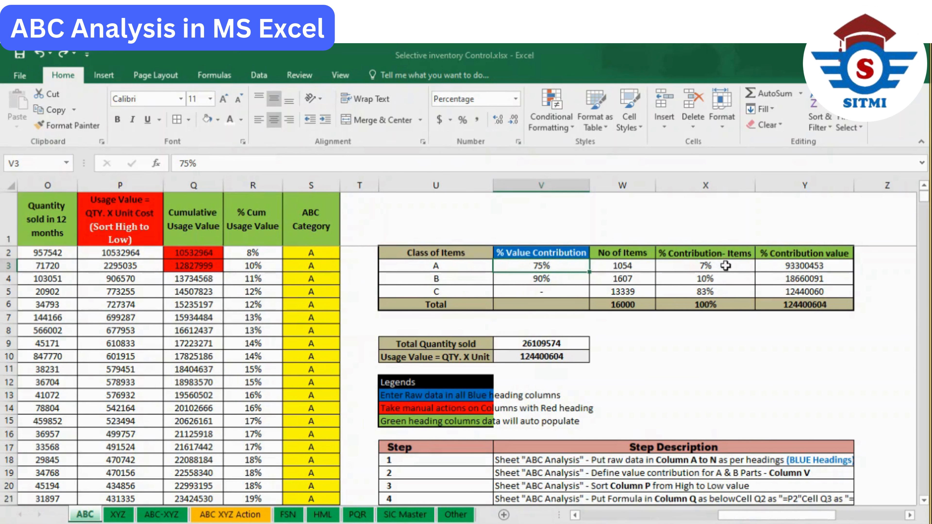
click(637, 265)
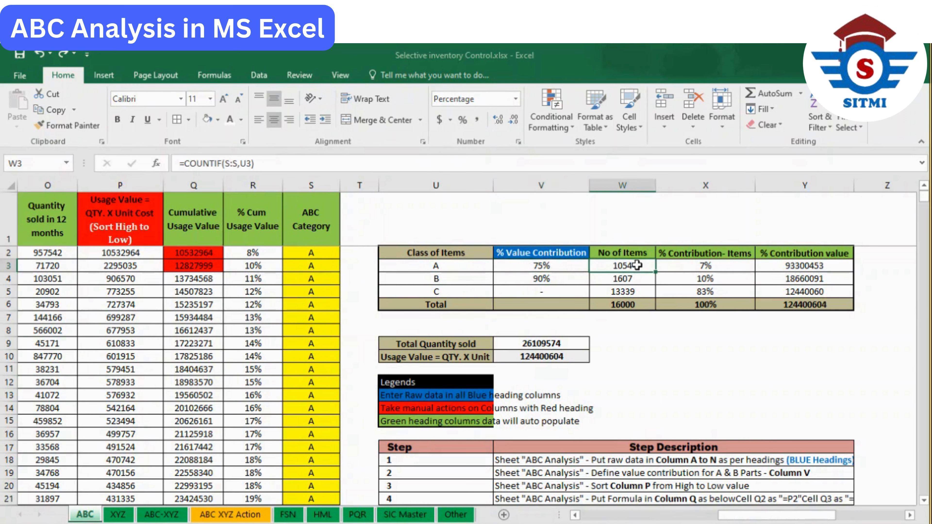
click(642, 305)
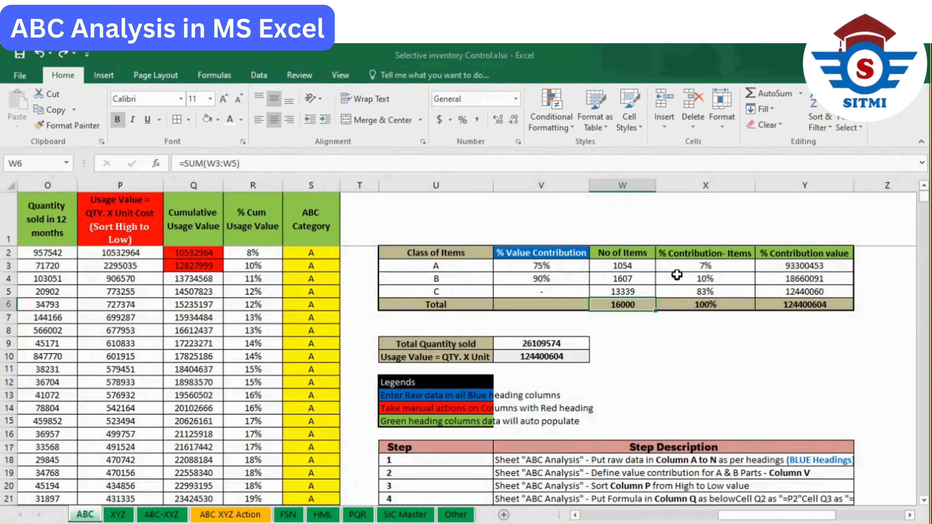
- Compare the class A % Contribution- Items formula in X3 with its % Value Contribution in V3
click(679, 265)
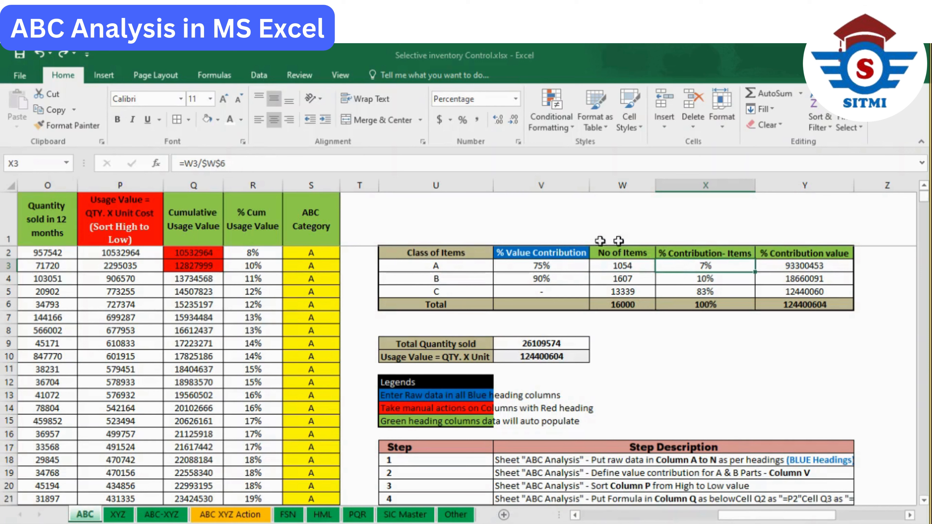
click(548, 266)
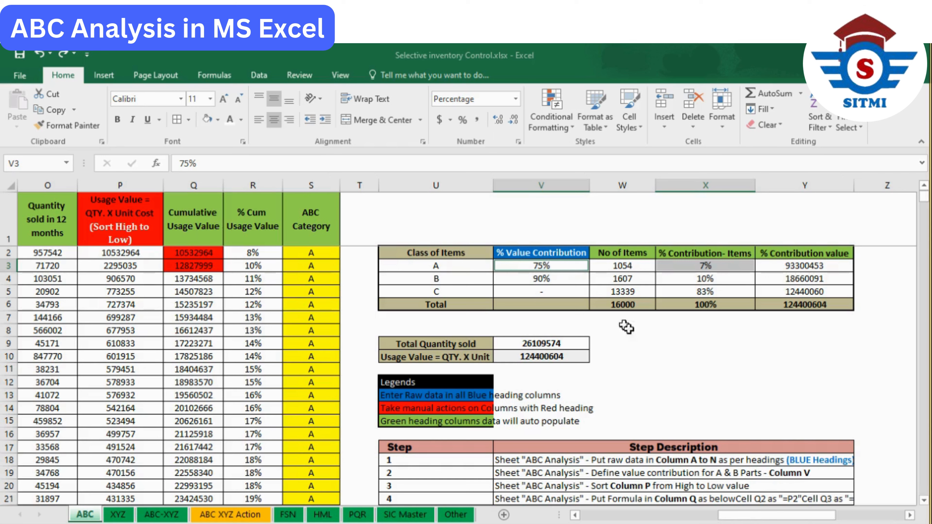
click(650, 353)
click(688, 268)
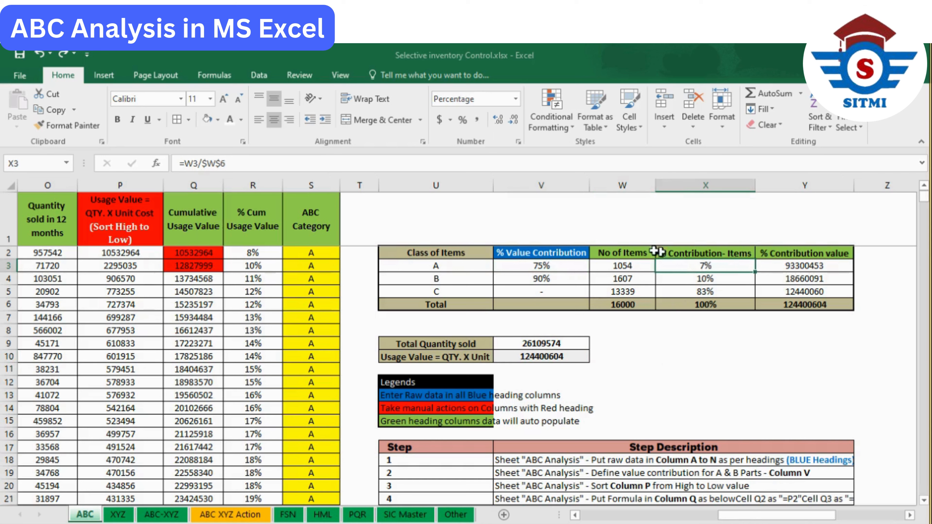
click(577, 264)
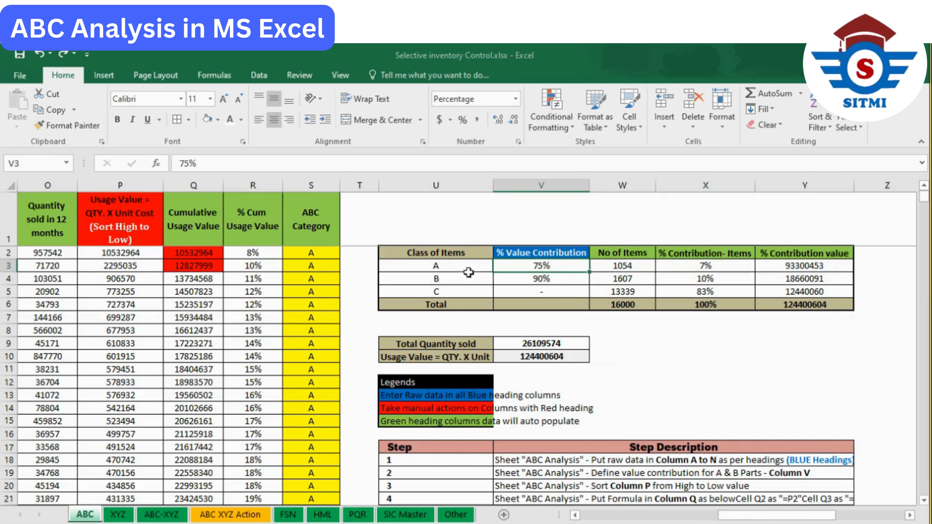
- Review the Class of Items summary table in U2:Y6 and compare the item and value contributions of classes B and C
drag(465, 268, 816, 292)
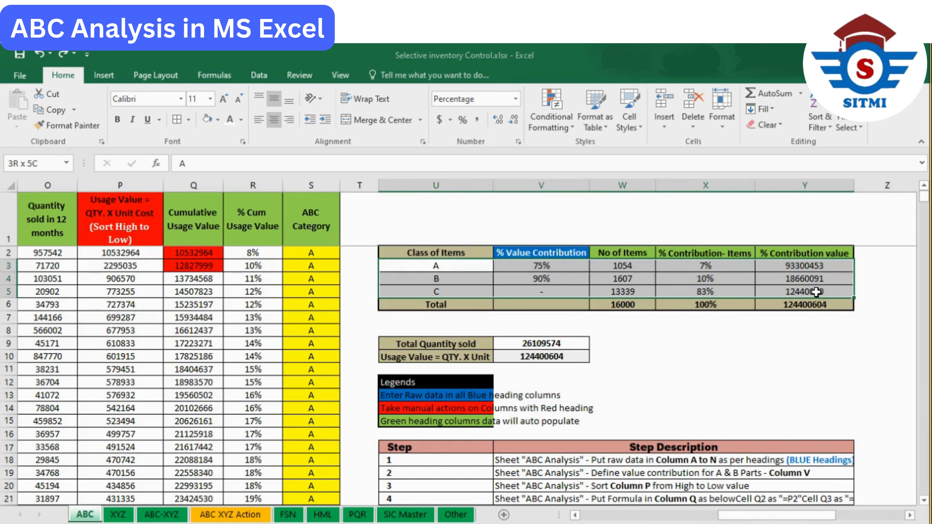
drag(435, 253, 851, 300)
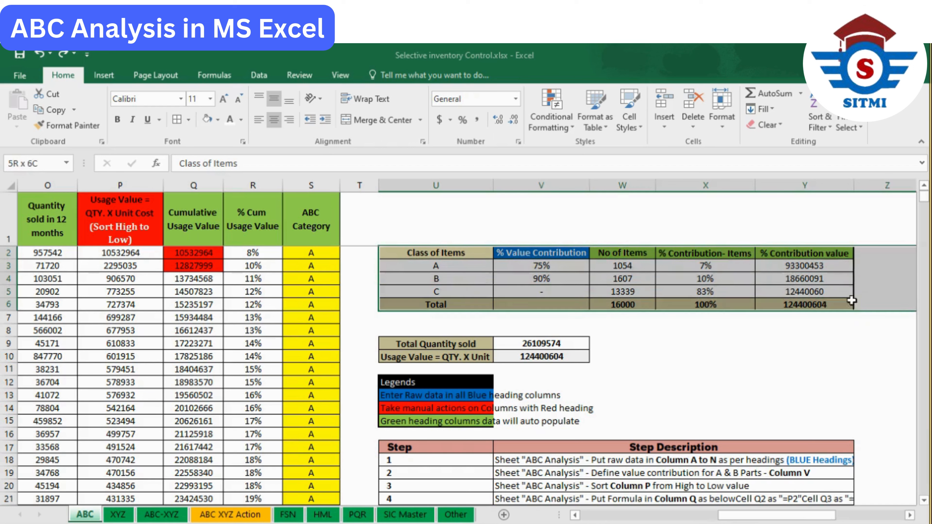
click(483, 280)
click(720, 280)
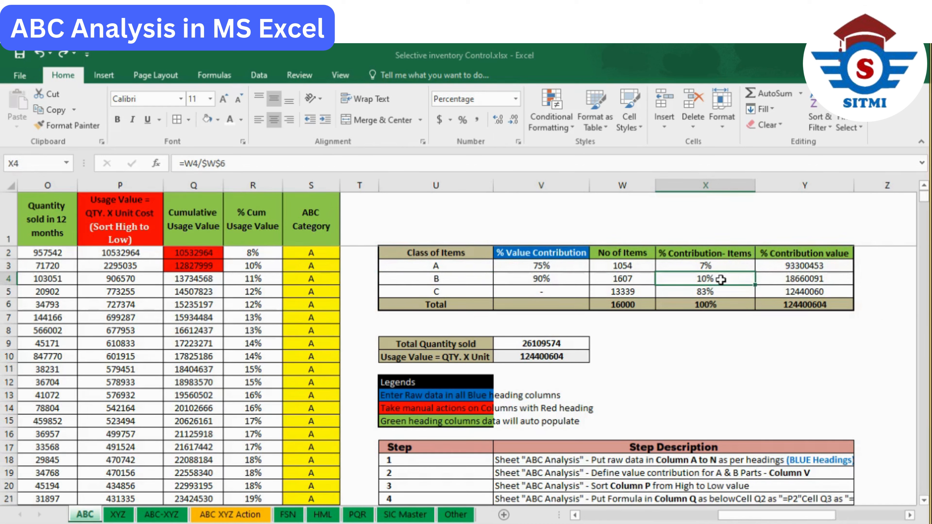
click(491, 291)
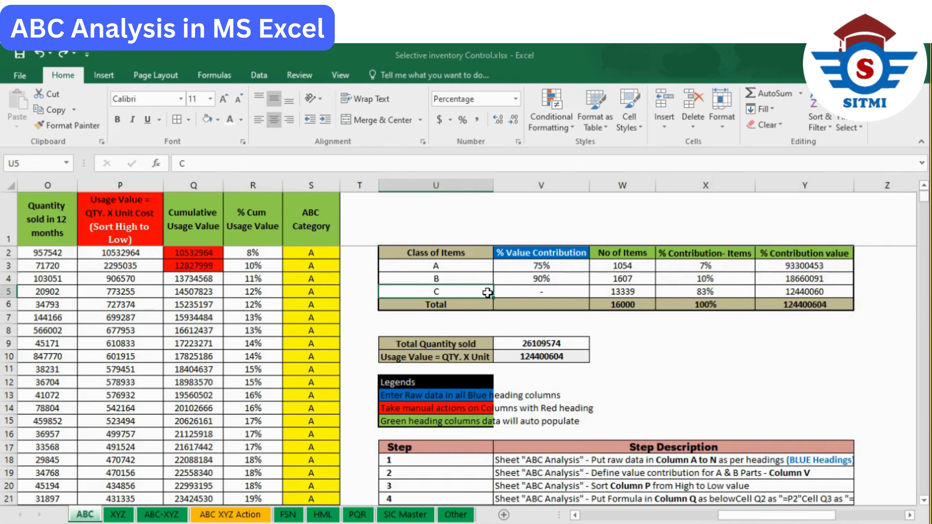
click(716, 291)
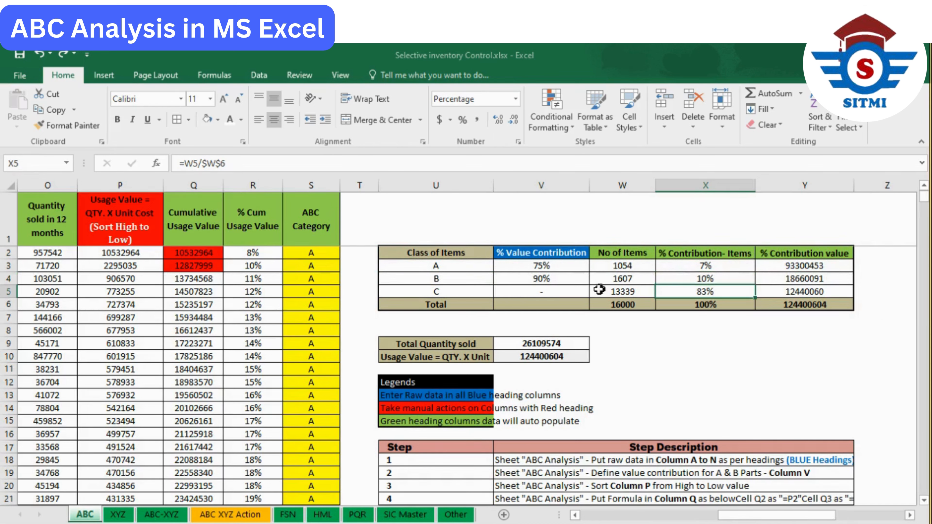
click(578, 291)
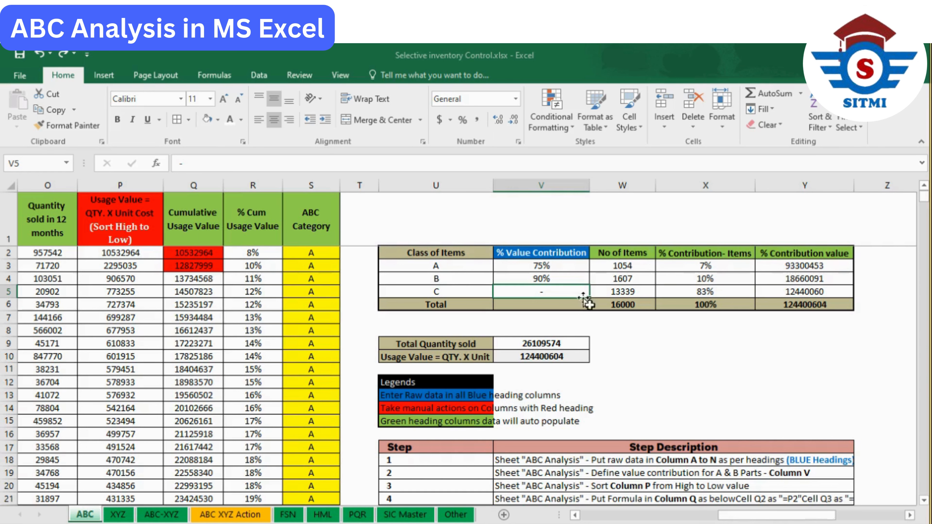
- Read the blue, red and green heading rules in the Legends block and relate them to the Column P and Column Q headings
scroll(628, 342, down, 1)
scroll(628, 341, down, 1)
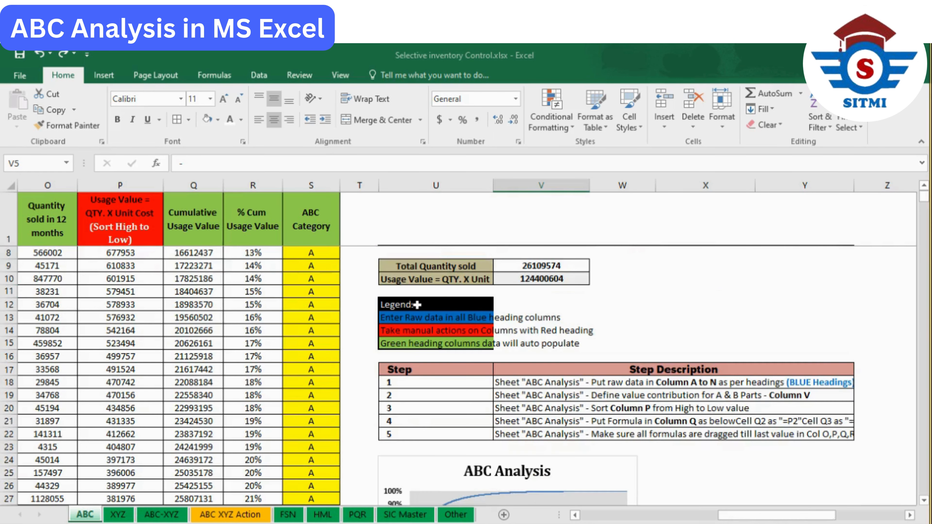
scroll(433, 326, down, 1)
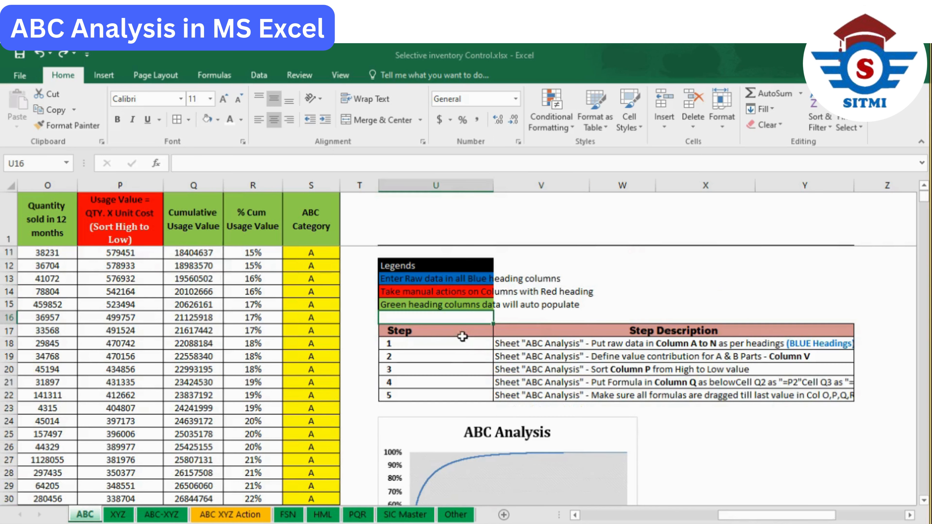
click(431, 279)
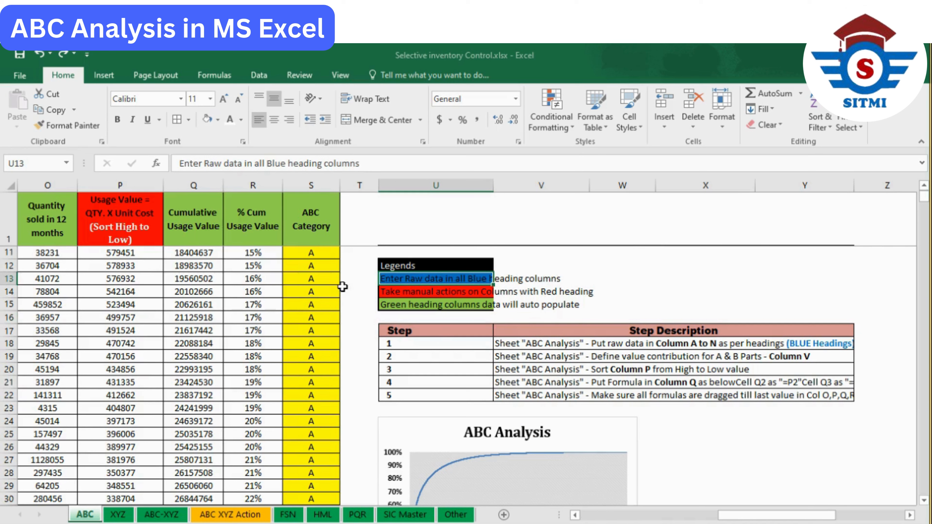
click(395, 291)
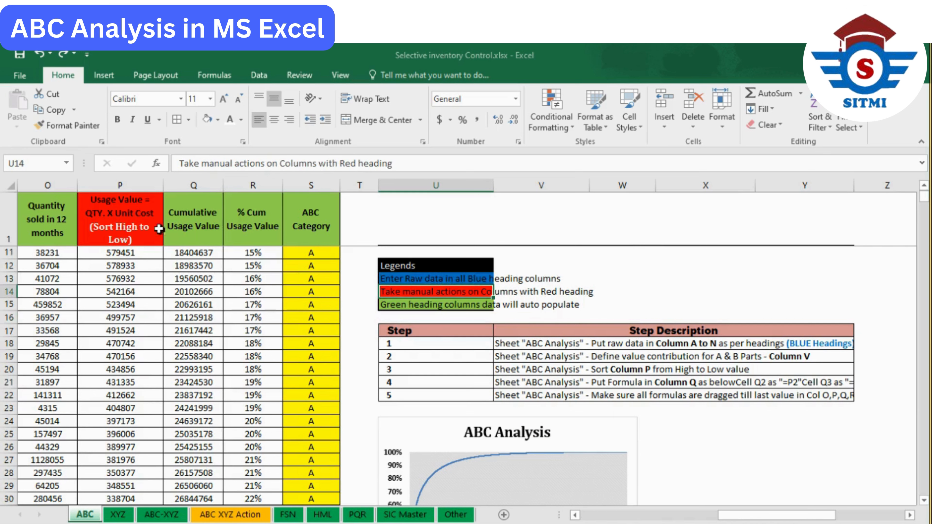
mouse_move(124, 212)
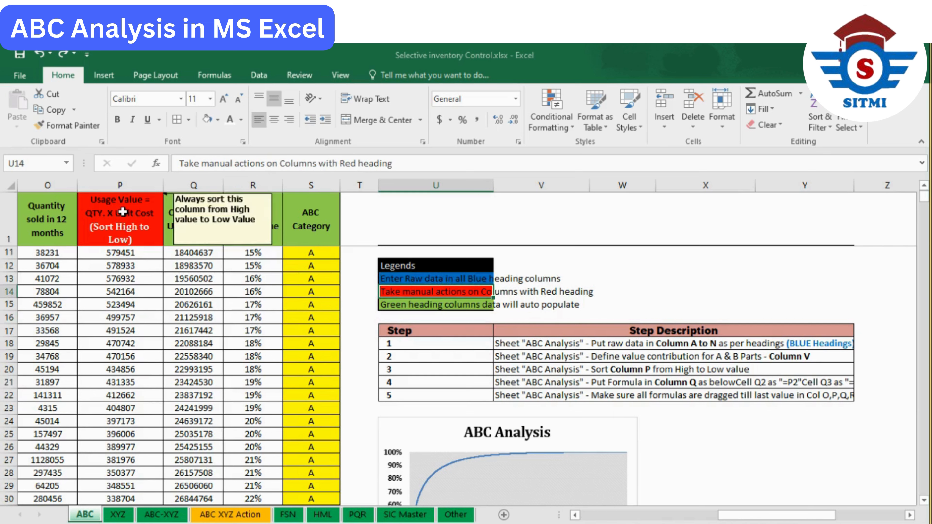
click(415, 308)
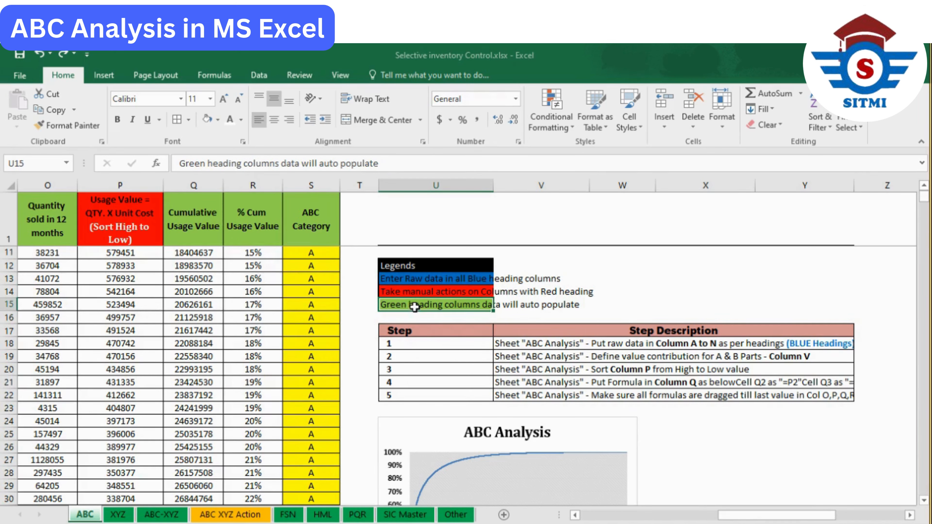
click(200, 252)
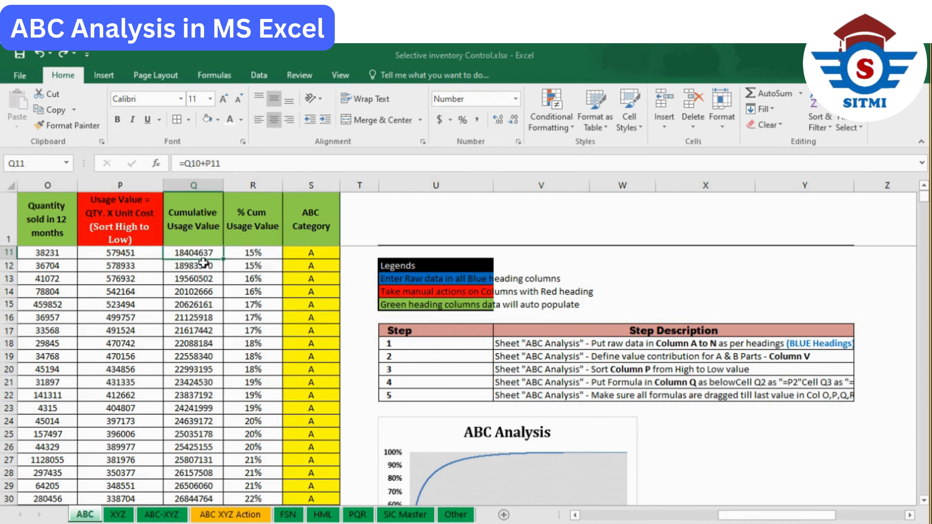
scroll(205, 263, up, 3)
scroll(443, 366, down, 2)
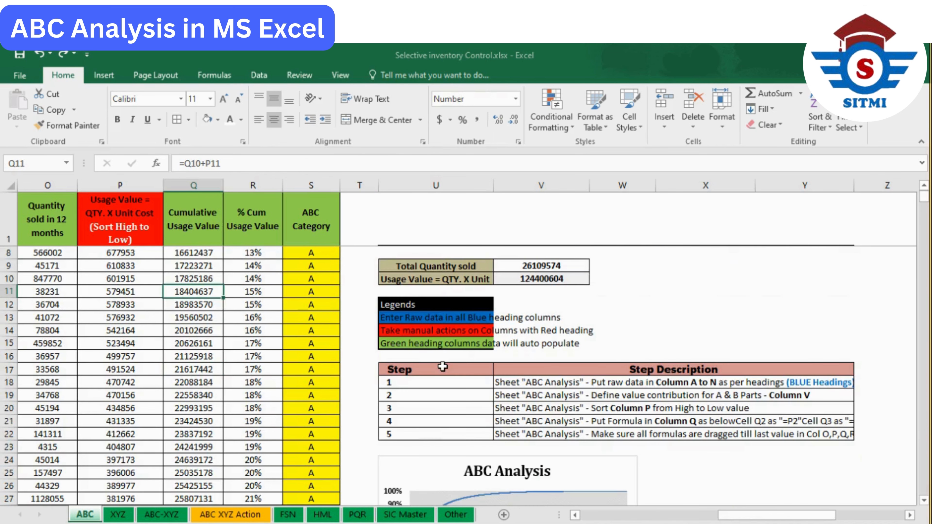
- Review the five instructions in the Step Description table in U17:Y22
scroll(443, 369, down, 2)
click(444, 369)
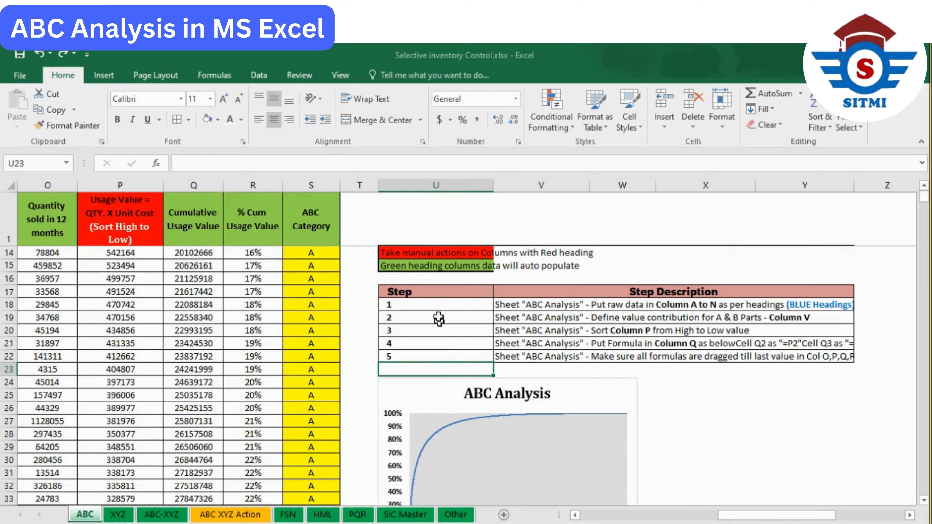
drag(434, 293, 596, 351)
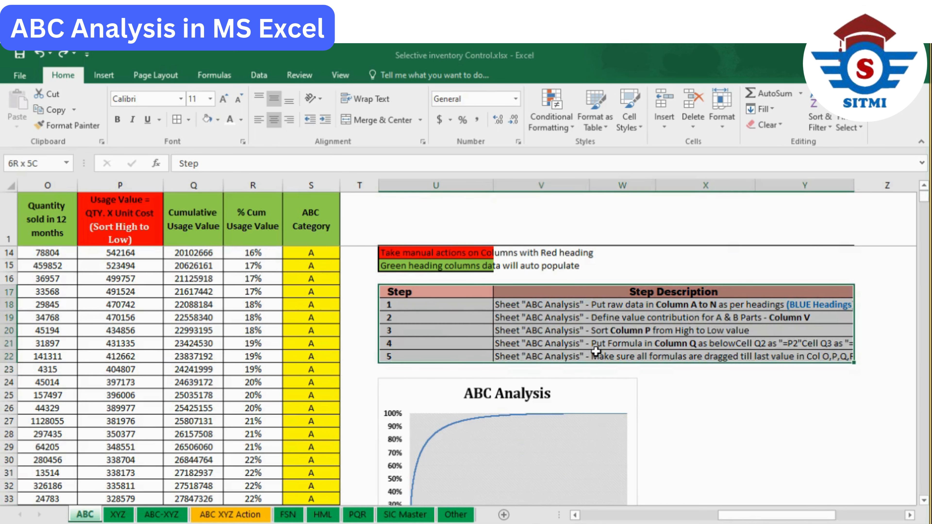
scroll(584, 330, down, 2)
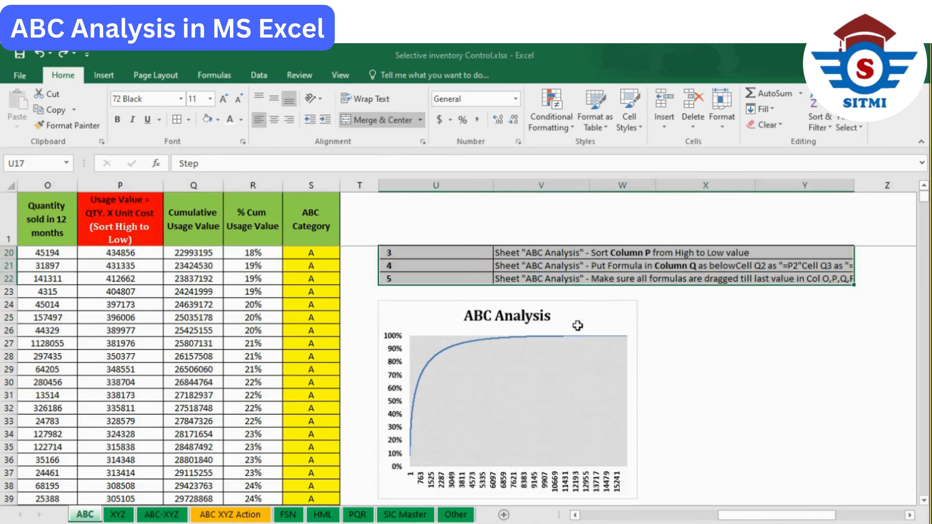
- Widen the ABC Analysis chart below the Step Description table so that its outer edge reaches into column X
click(606, 317)
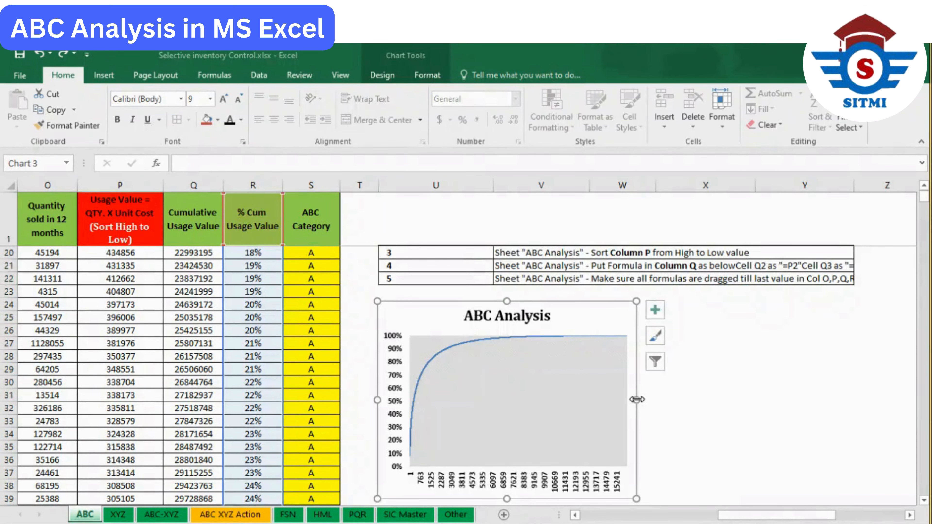
drag(646, 394, 732, 395)
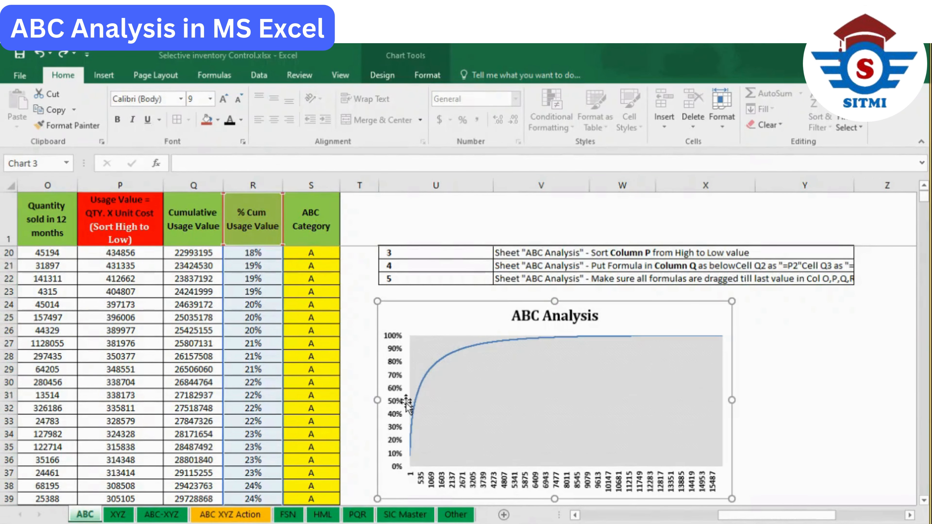
key(Escape)
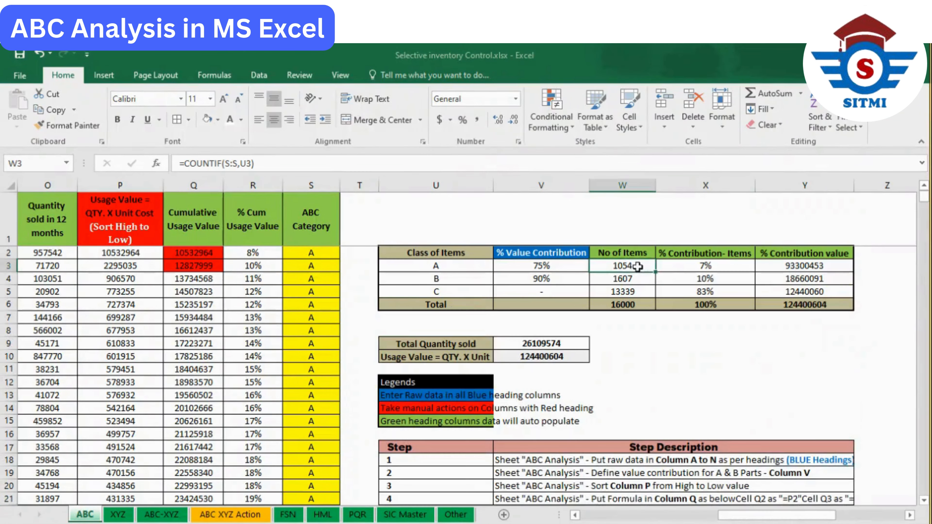
- Relate the ABC Analysis chart curve to the class A No of Items in W3 and the class B % Value Contribution in V4
scroll(430, 295, down, 8)
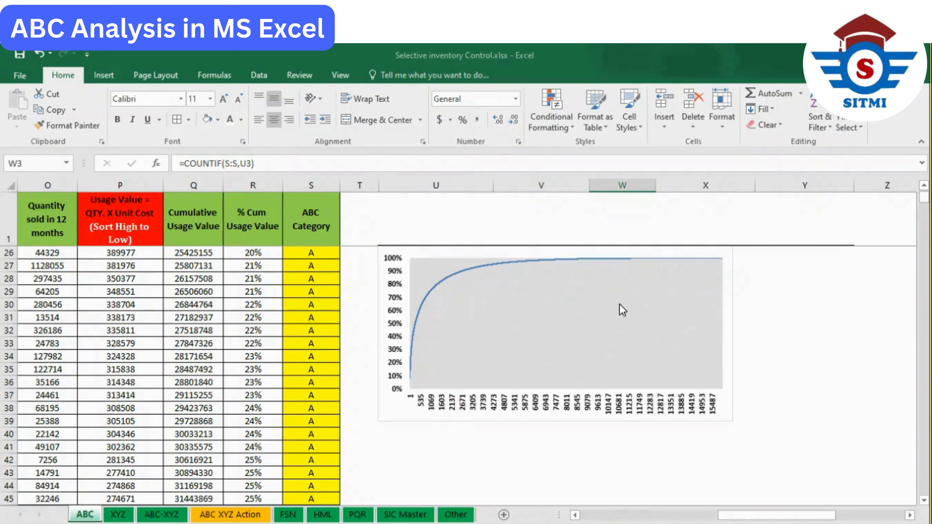
scroll(660, 305, up, 8)
click(537, 283)
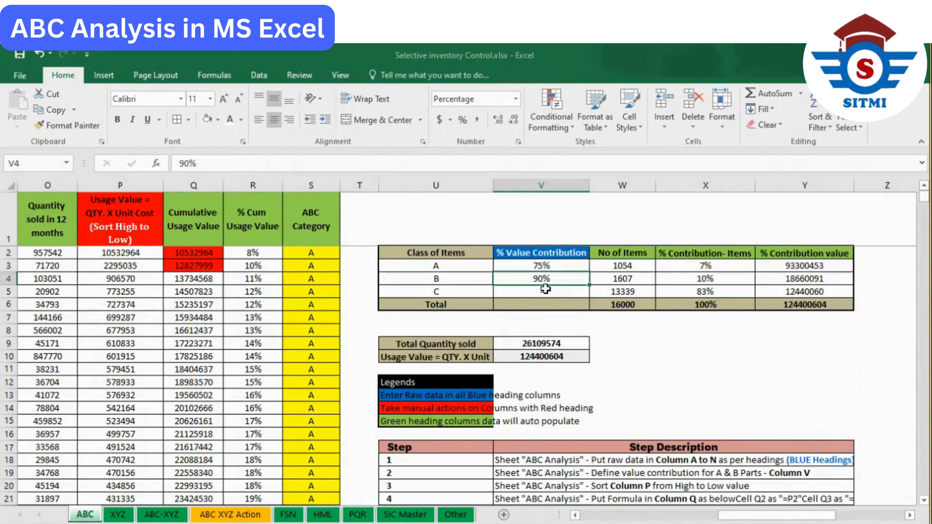
scroll(407, 353, down, 6)
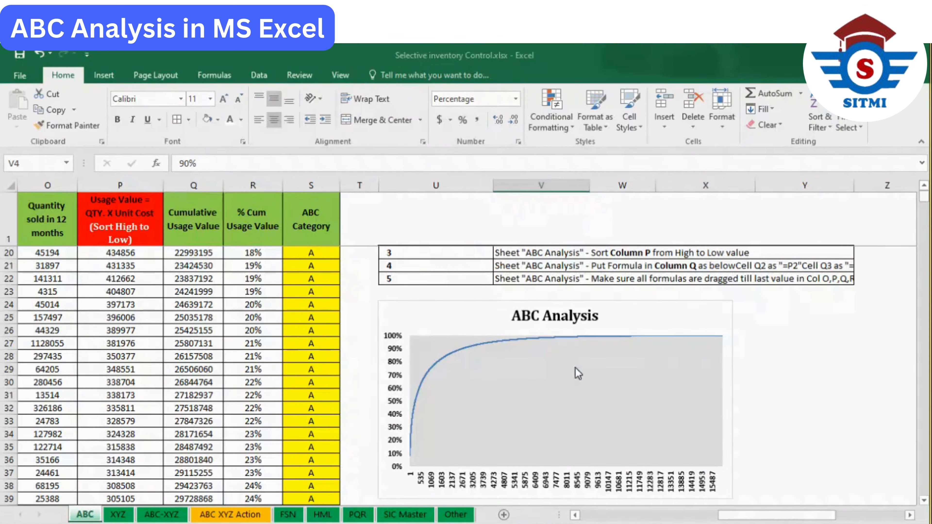
scroll(595, 344, up, 1)
scroll(593, 342, up, 5)
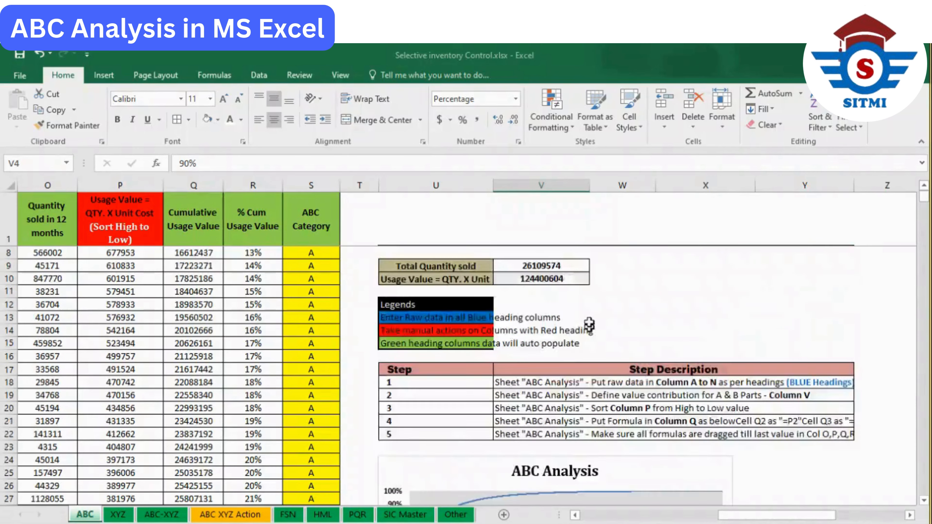
- Compare the No of Items formulas for classes B and C in W4 and W5 with the chart, and return to the material data from column A
key(Right)
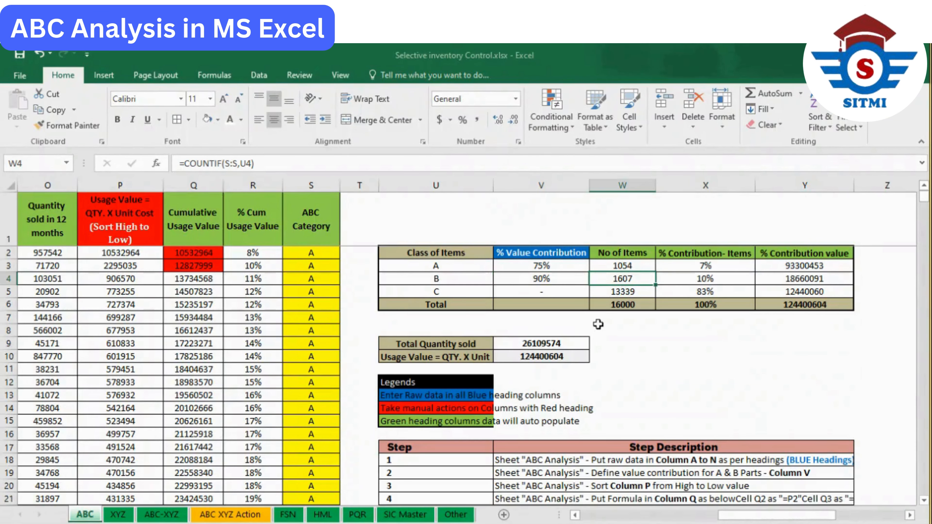
click(619, 293)
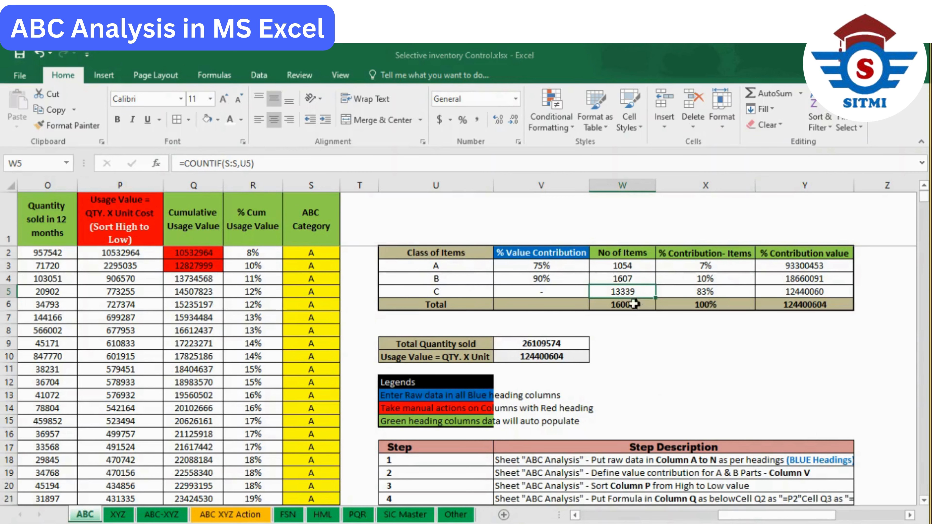
scroll(503, 343, down, 6)
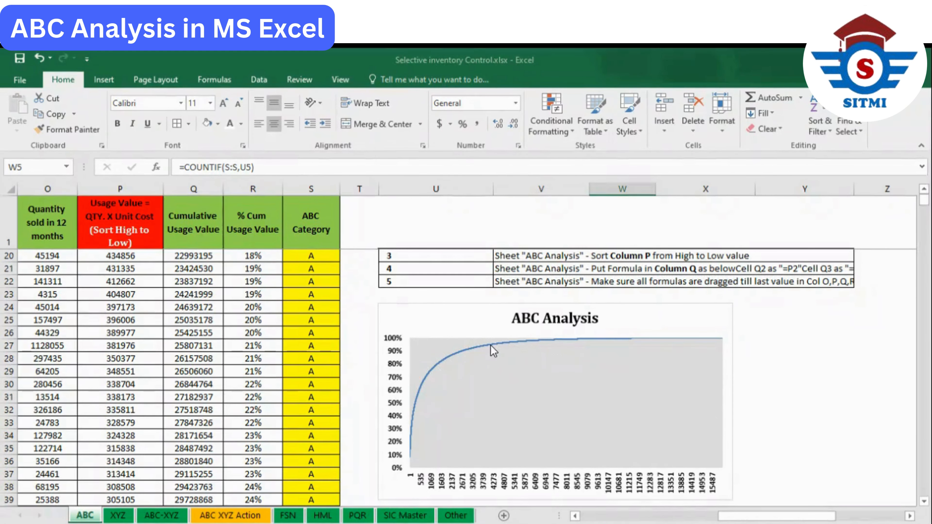
scroll(494, 351, up, 6)
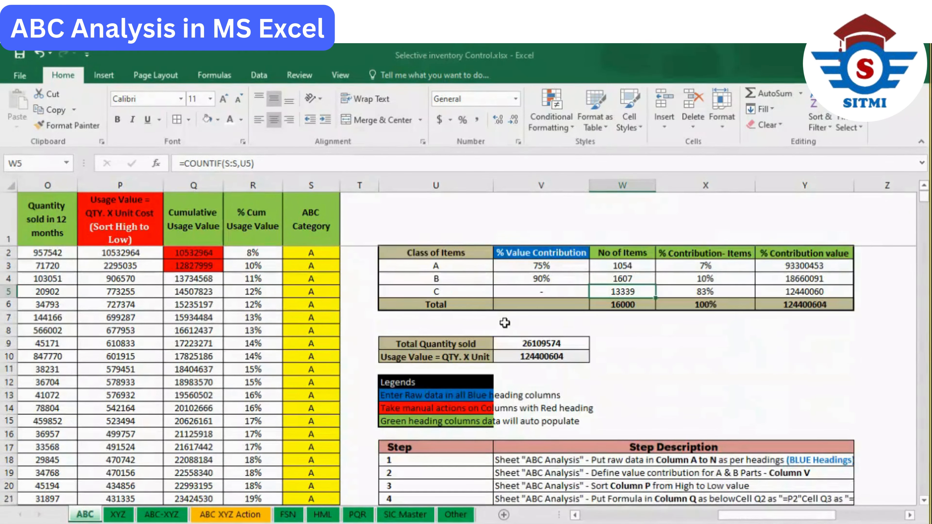
drag(754, 515, 539, 521)
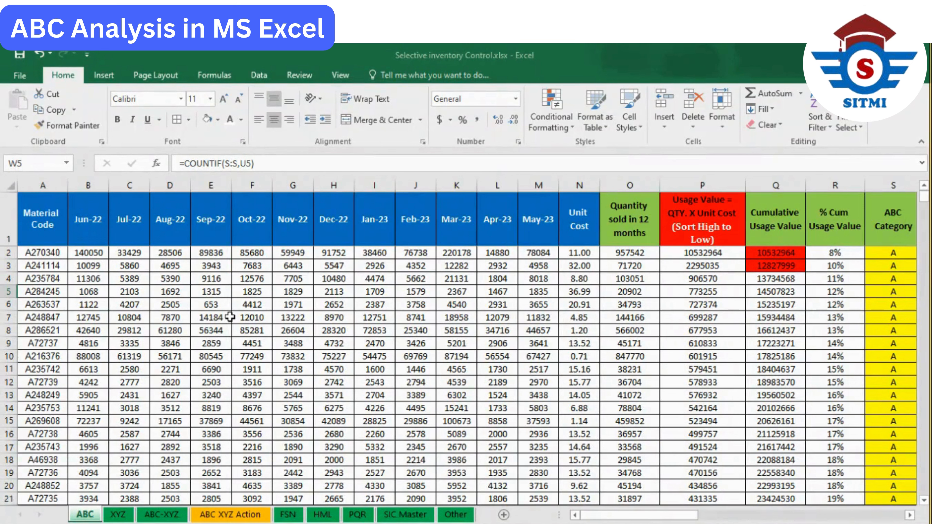